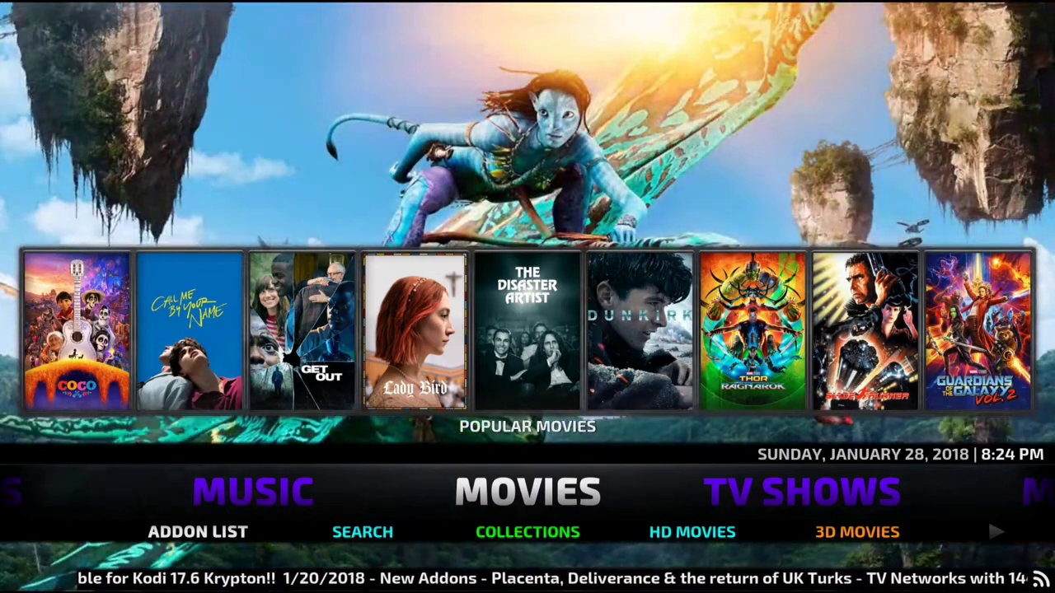
- Step the home menu through TV Shows, More, Networks, Live TV, Sports, Bob Unleash, Pyramid and UK Turk
click(777, 490)
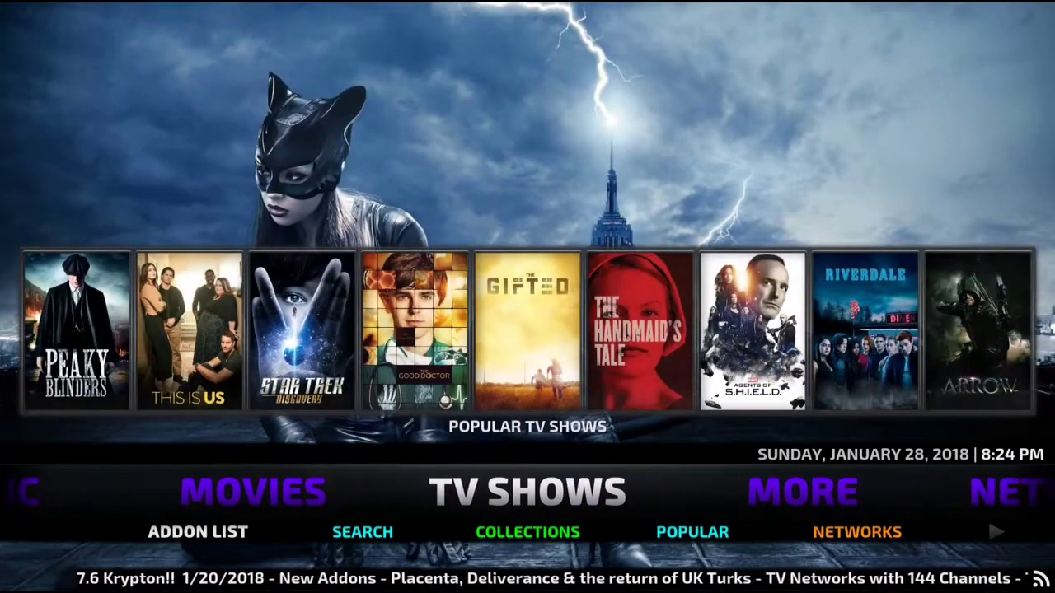
click(827, 492)
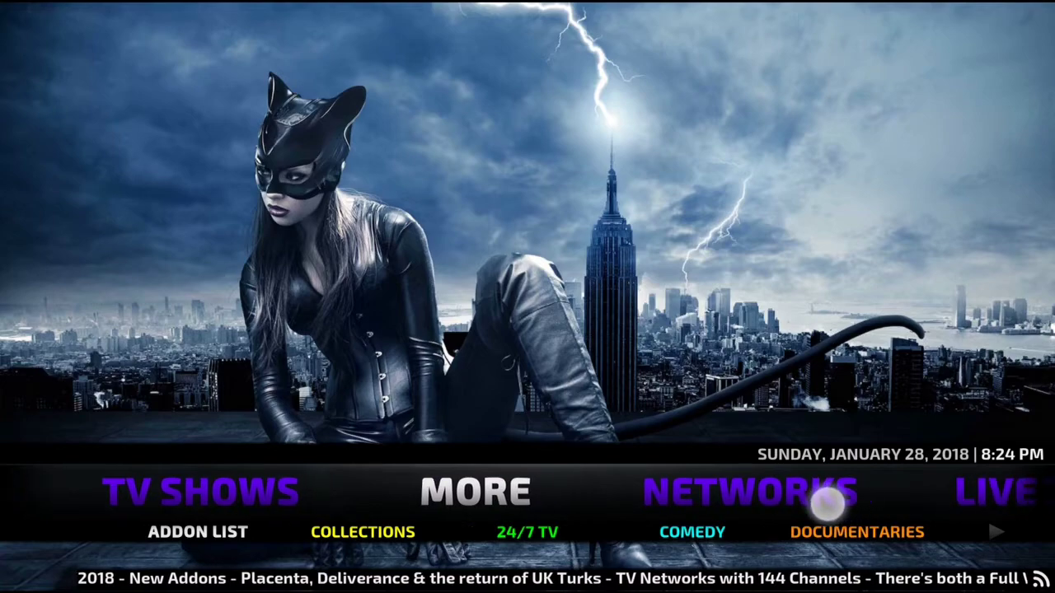
click(829, 500)
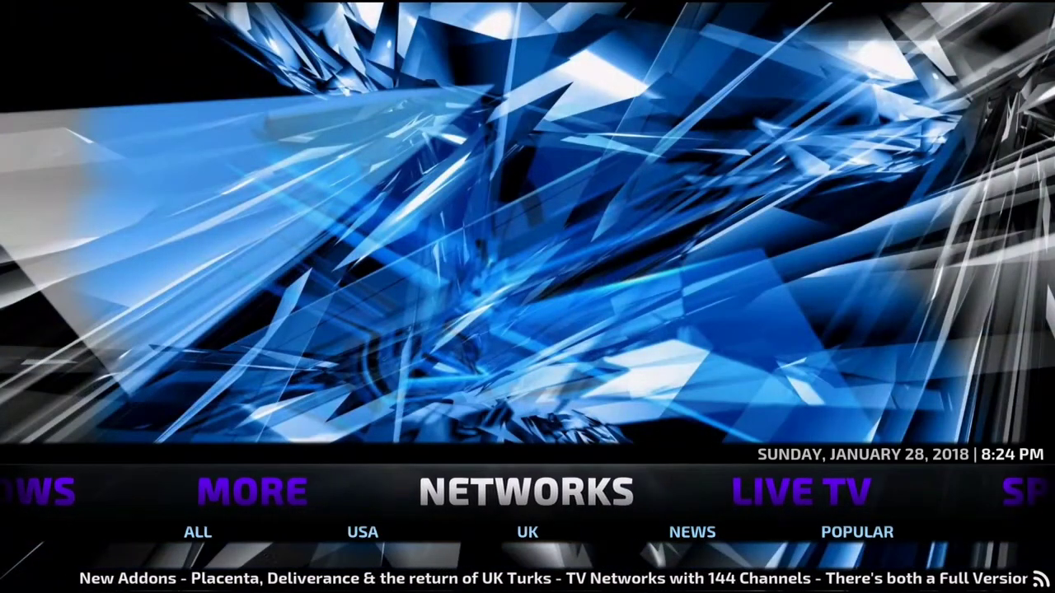
click(796, 499)
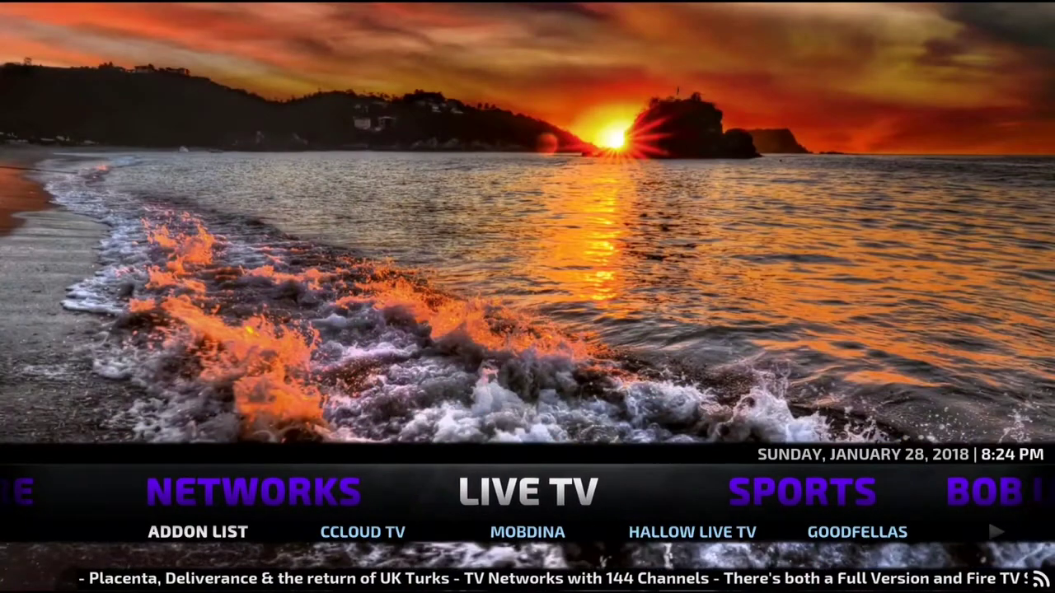
click(766, 489)
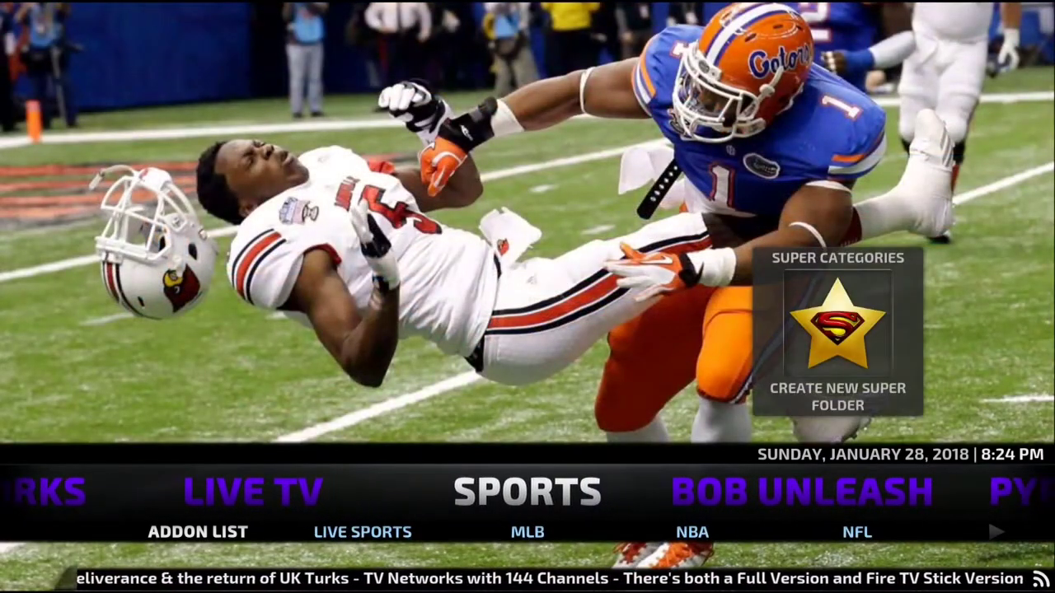
click(802, 493)
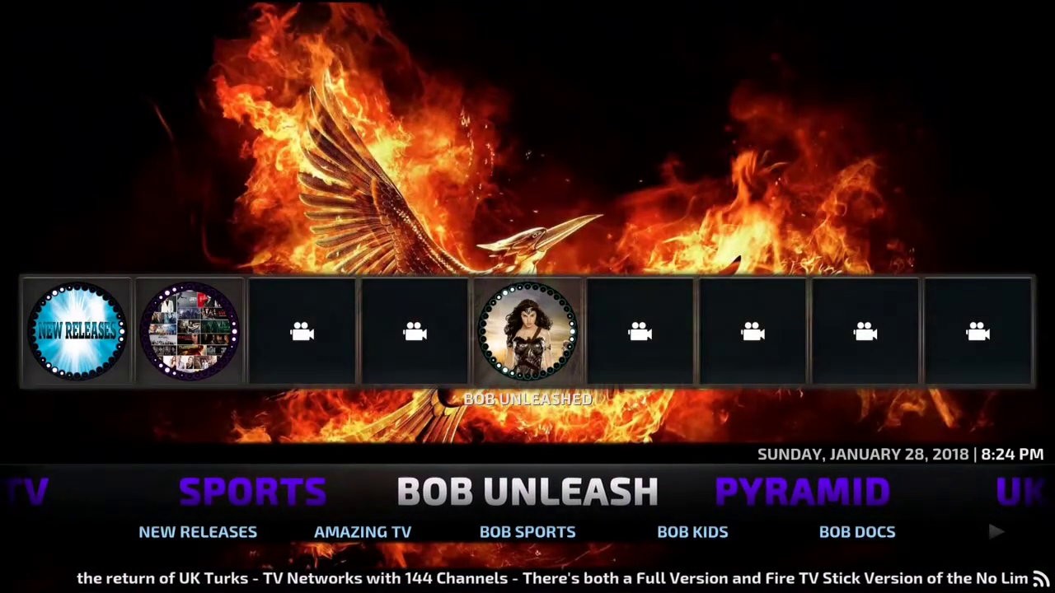
click(831, 489)
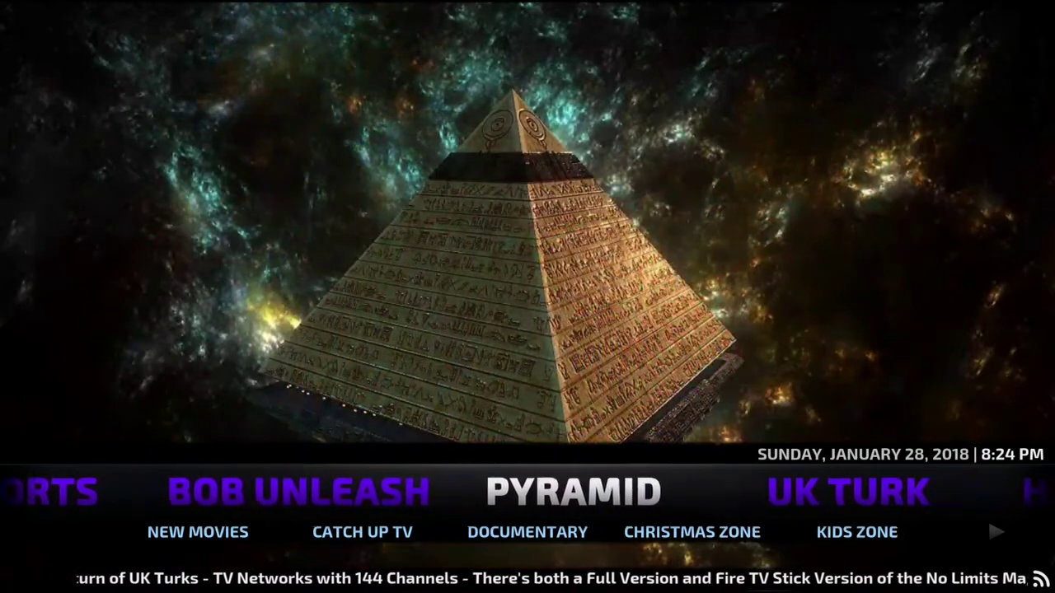
click(765, 488)
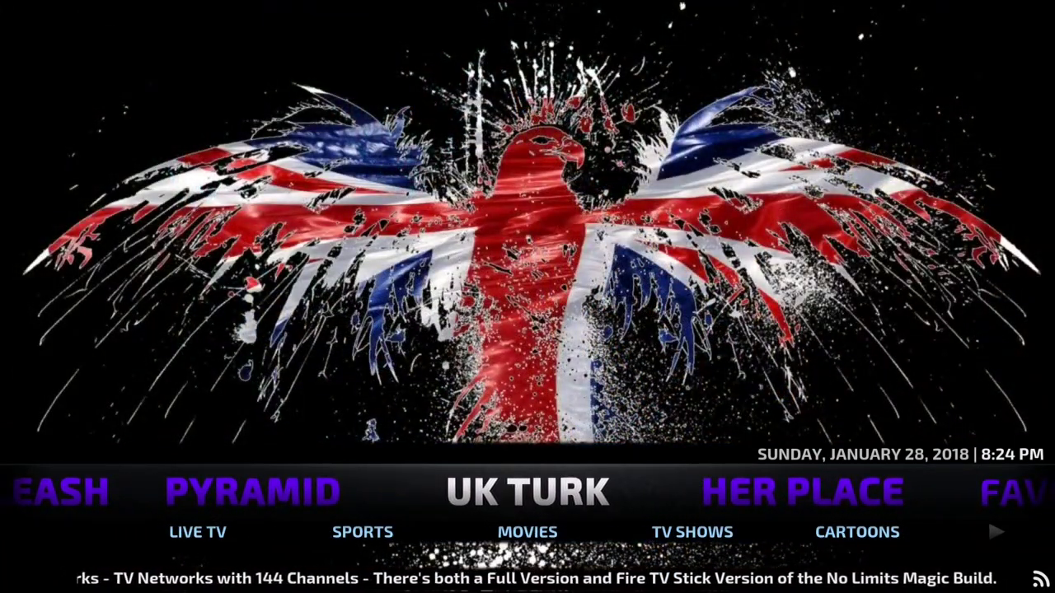
- Continue through Her Place, Favorites, Tools, System, Power and Kids, ending on Music
click(812, 495)
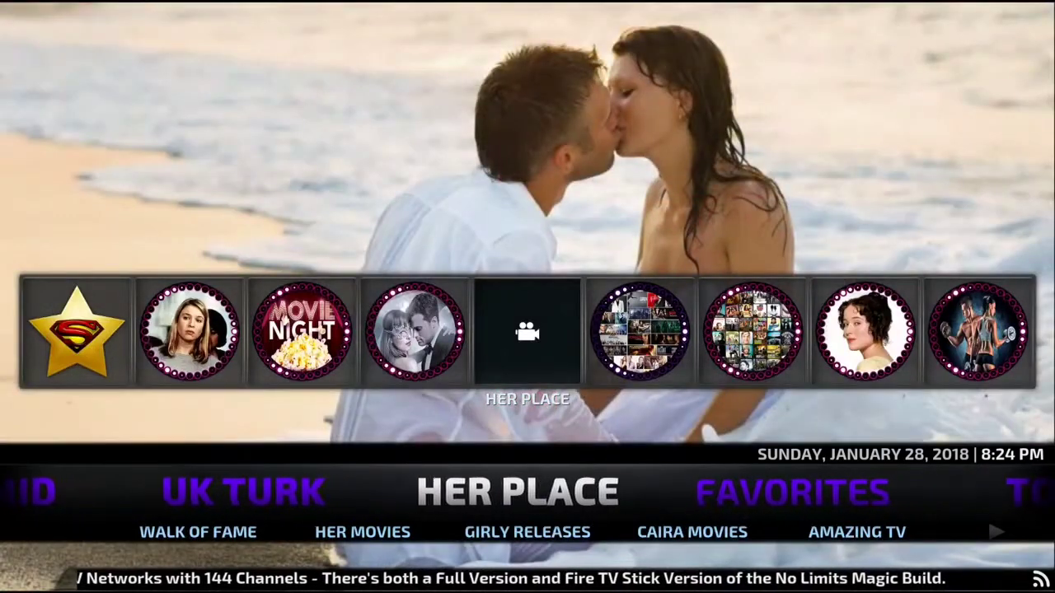
click(796, 492)
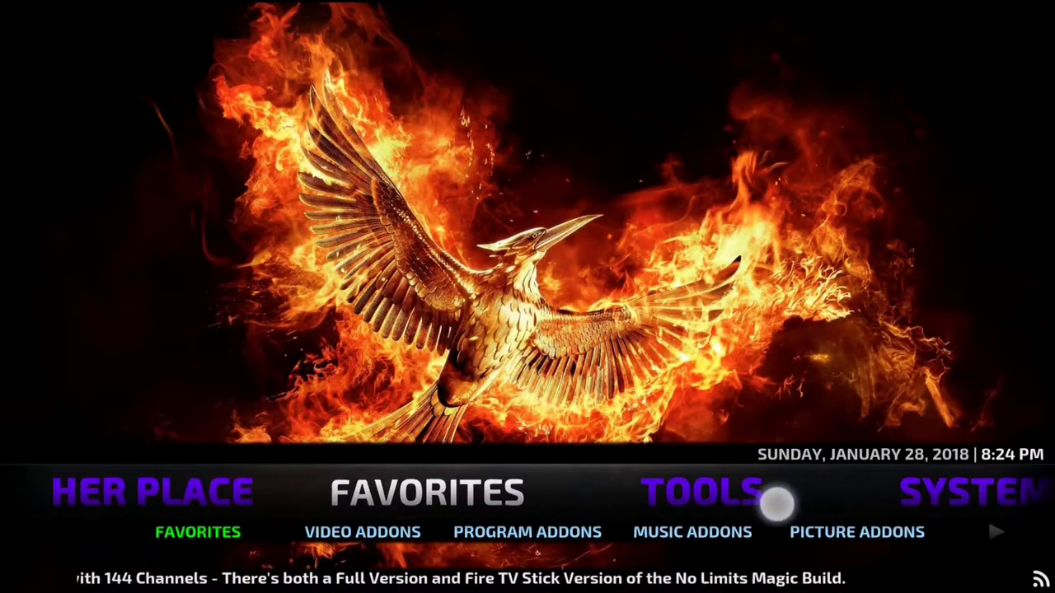
click(779, 501)
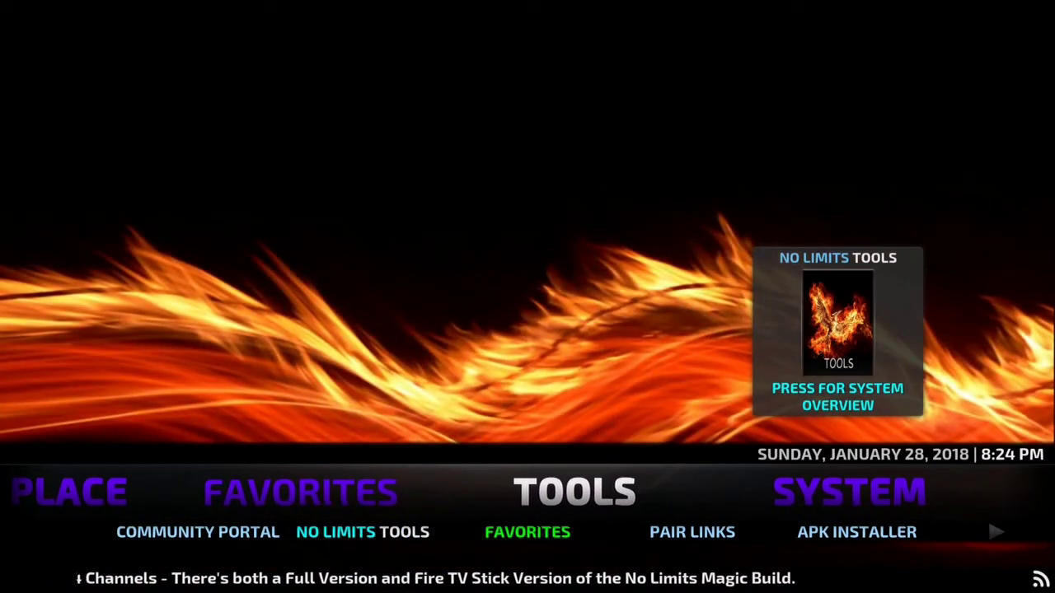
click(772, 497)
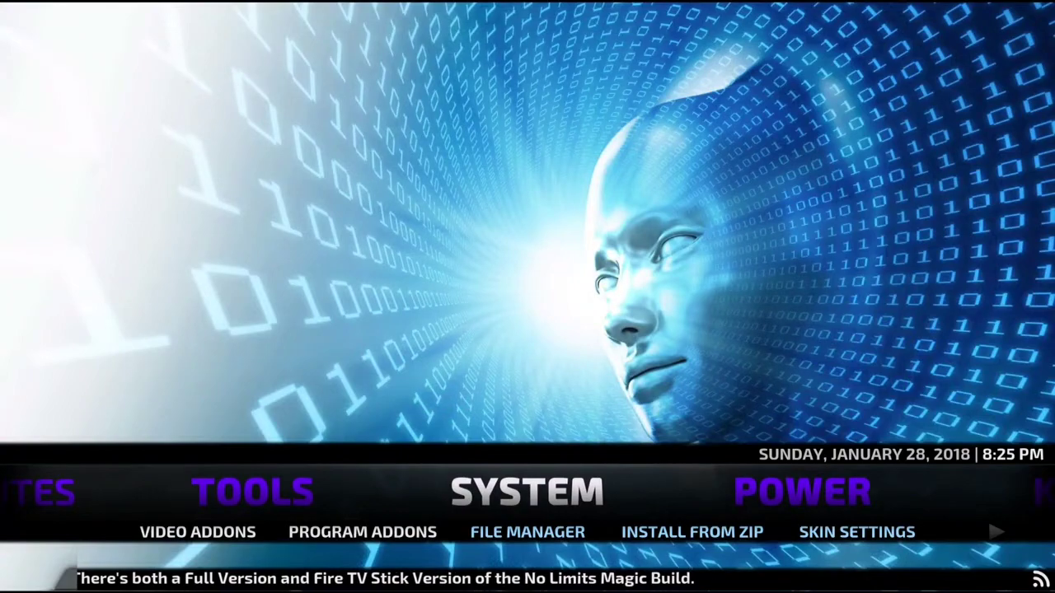
click(826, 507)
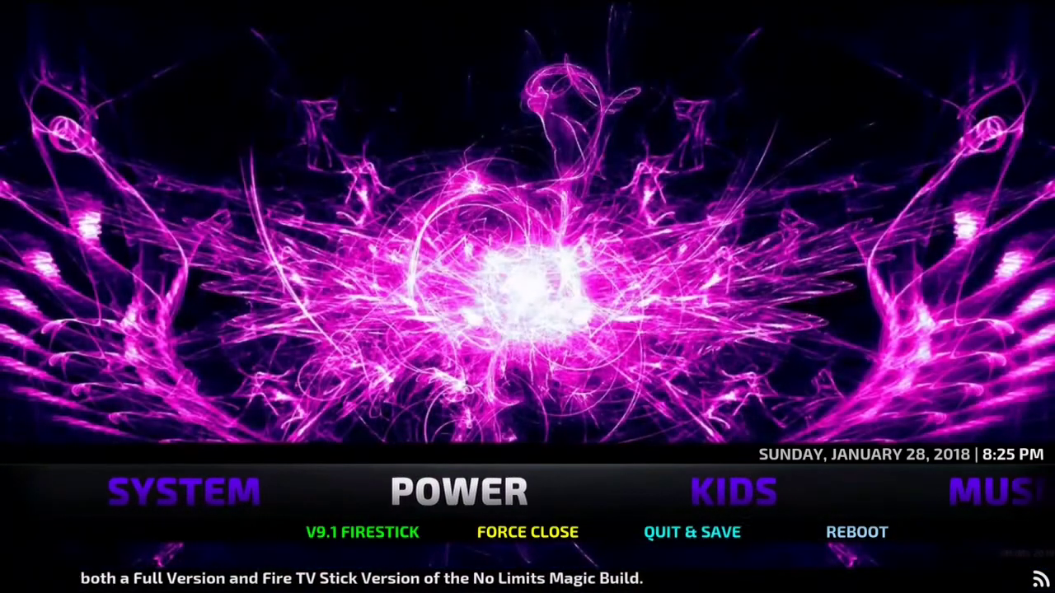
click(791, 506)
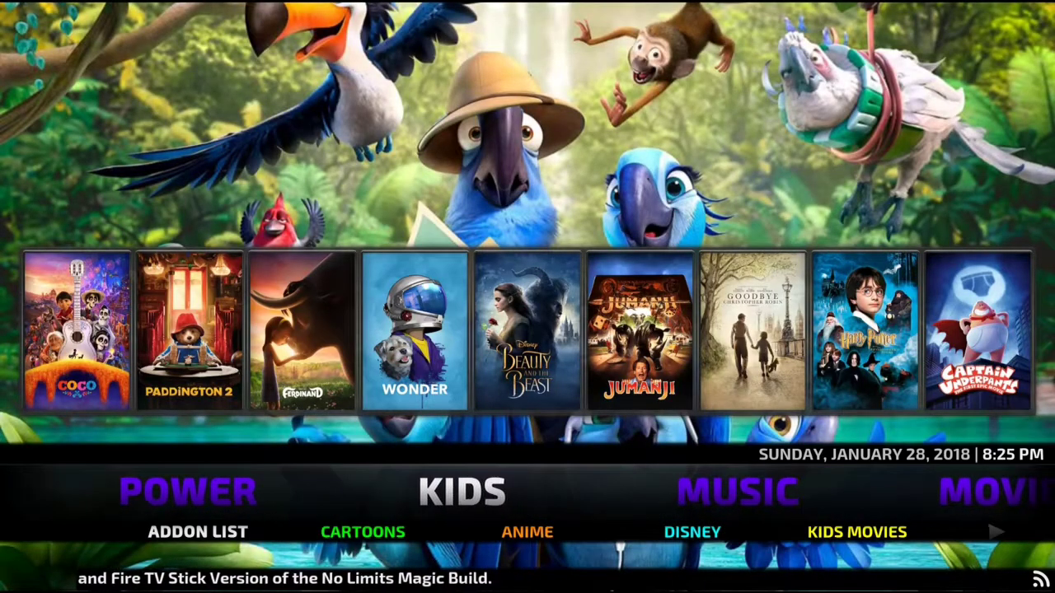
click(742, 495)
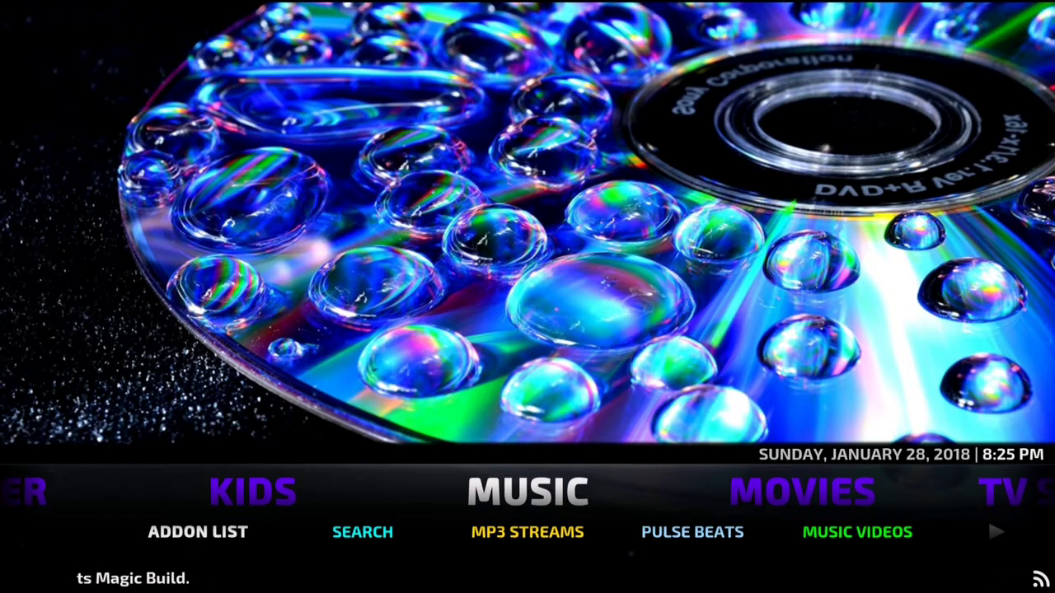
- Browse the Music sub-items toward Radio and Concerts
scroll(671, 533, down, 1)
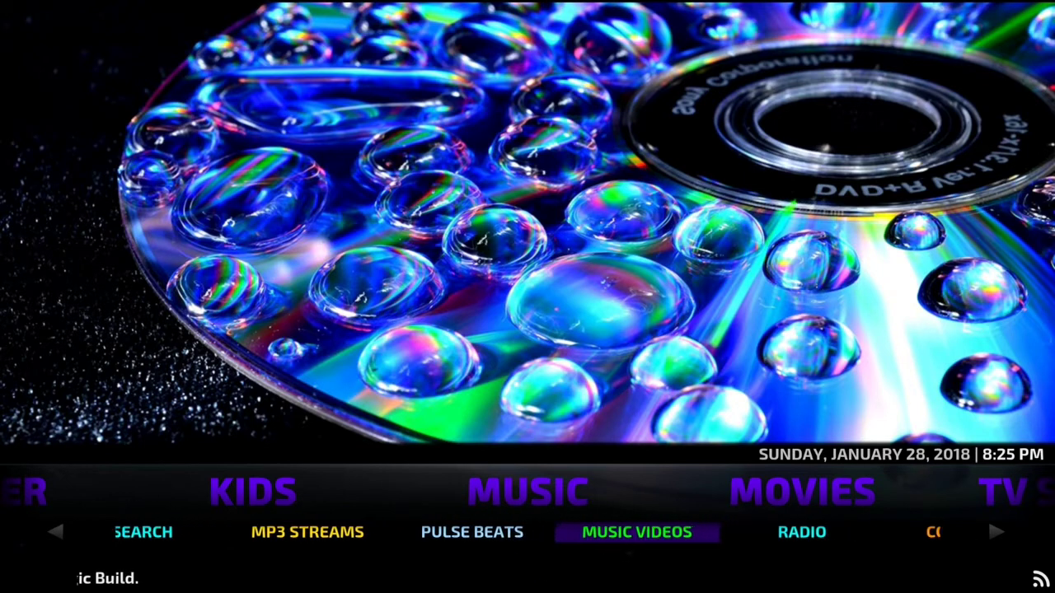
drag(659, 533, 537, 553)
drag(659, 548, 758, 549)
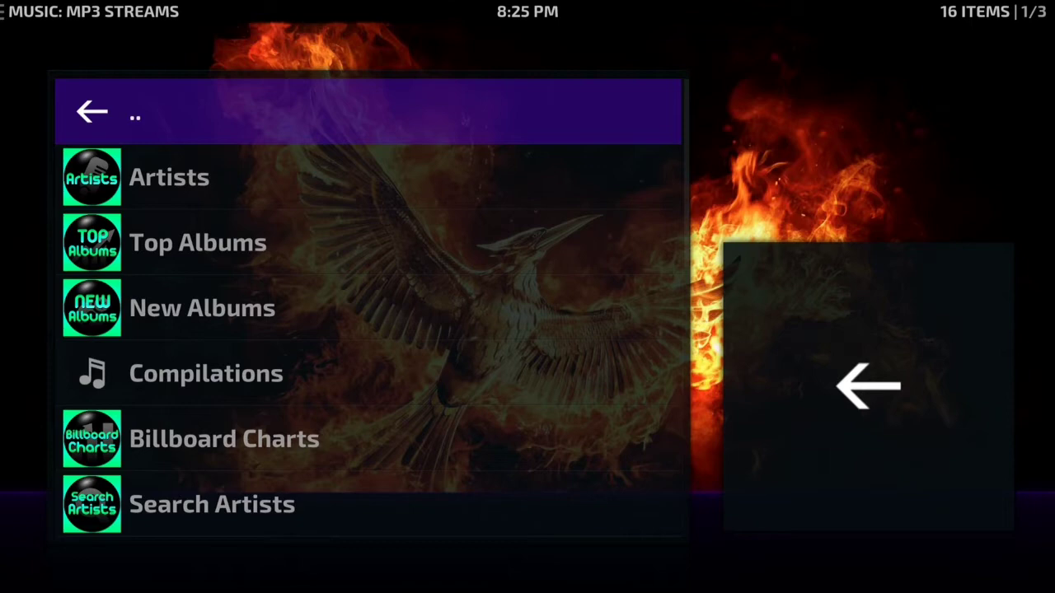
- In MP3 Streams, move past Favourite Artists and open Top Albums
scroll(461, 372, down, 8)
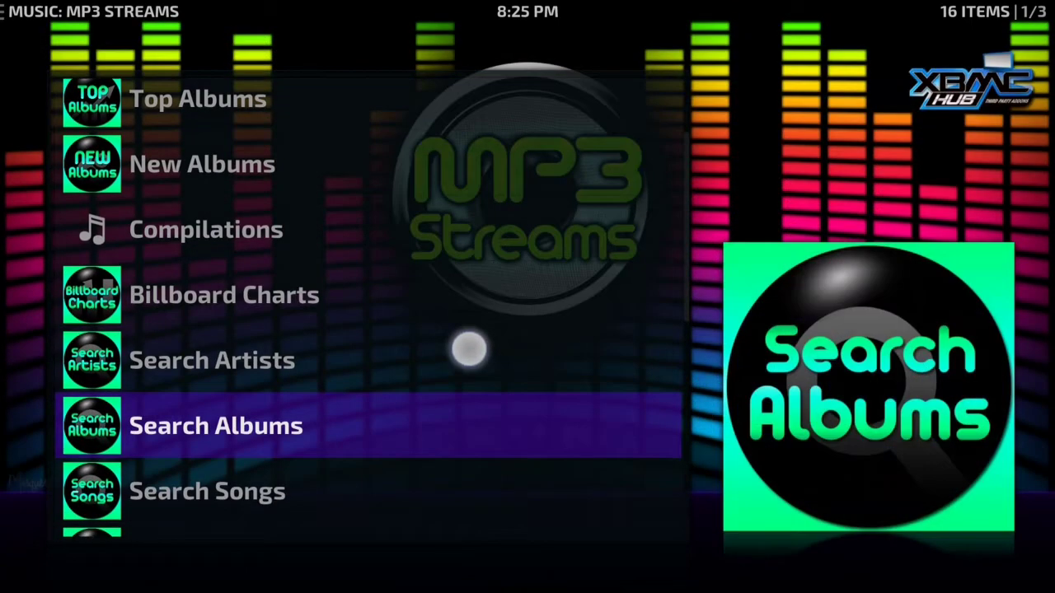
key(Down)
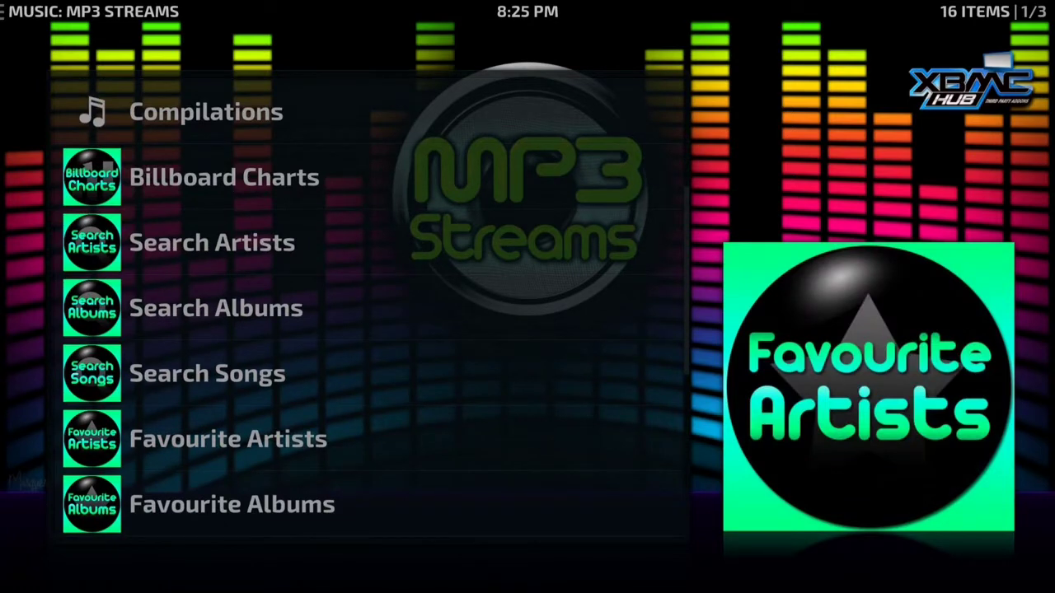
scroll(448, 376, down, 4)
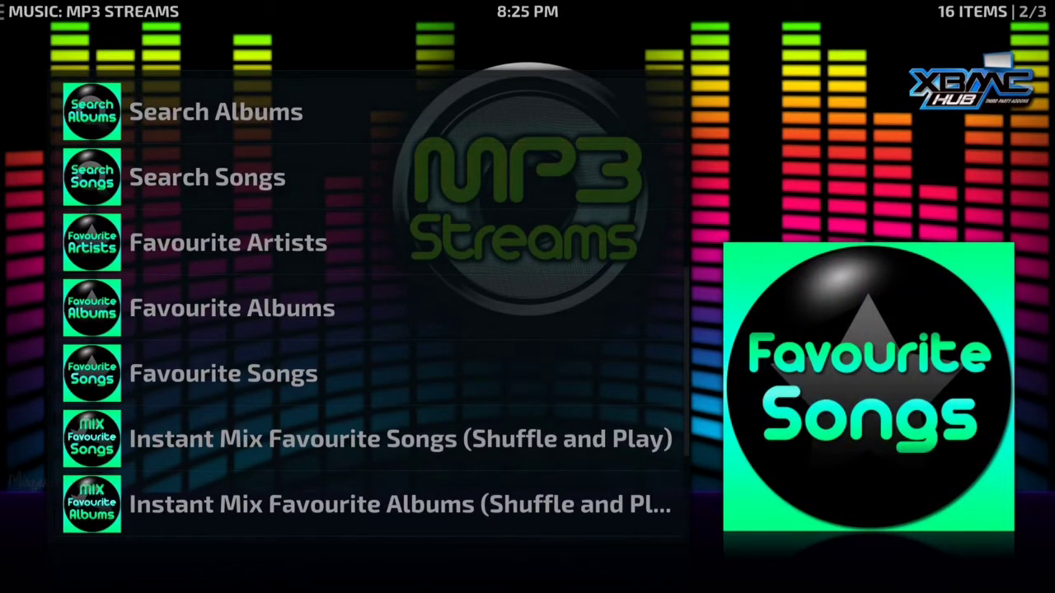
scroll(511, 309, up, 10)
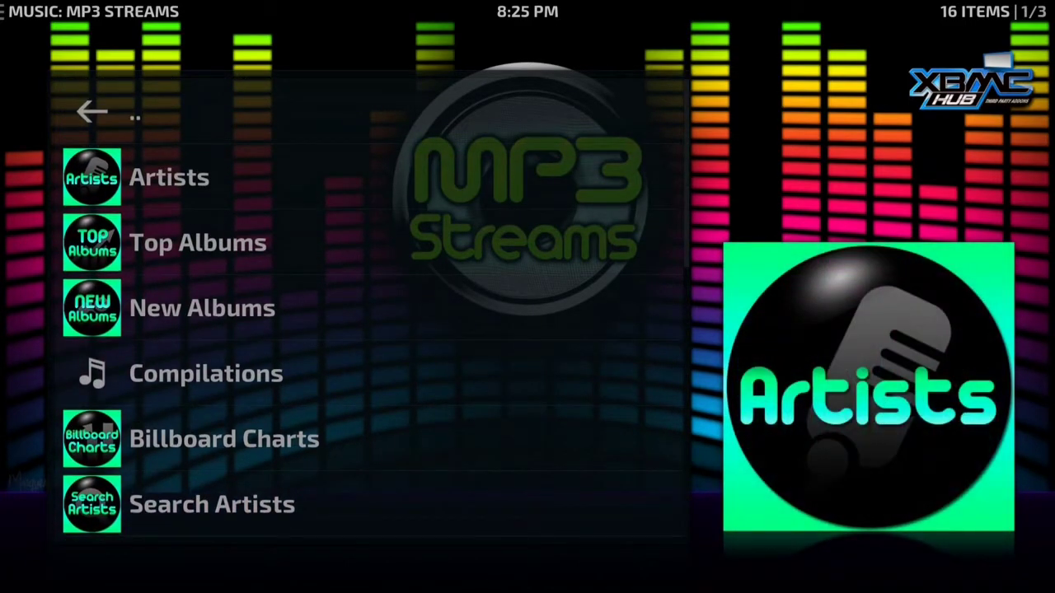
key(Down)
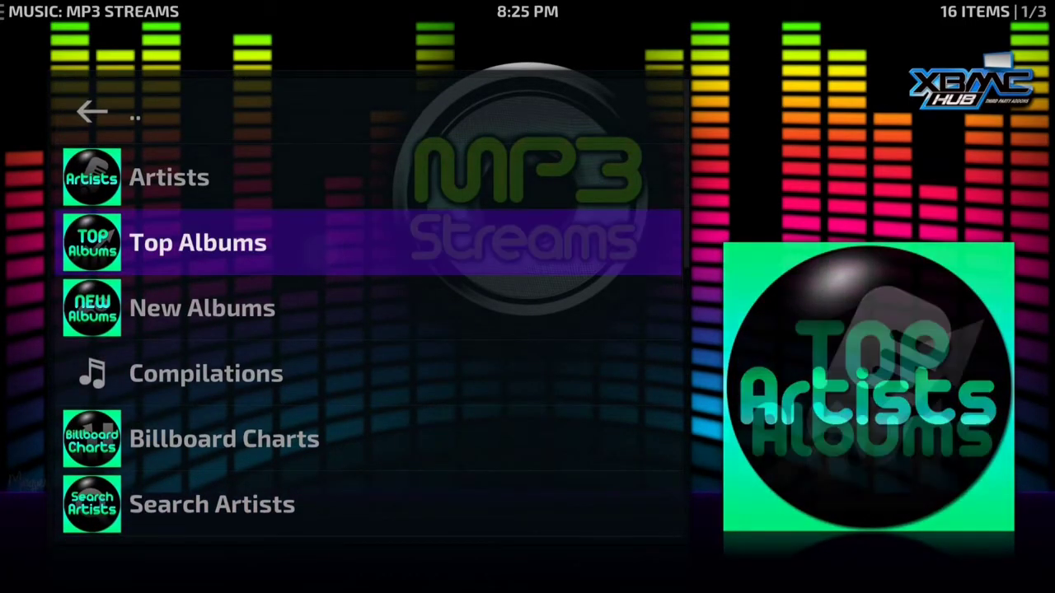
key(Return)
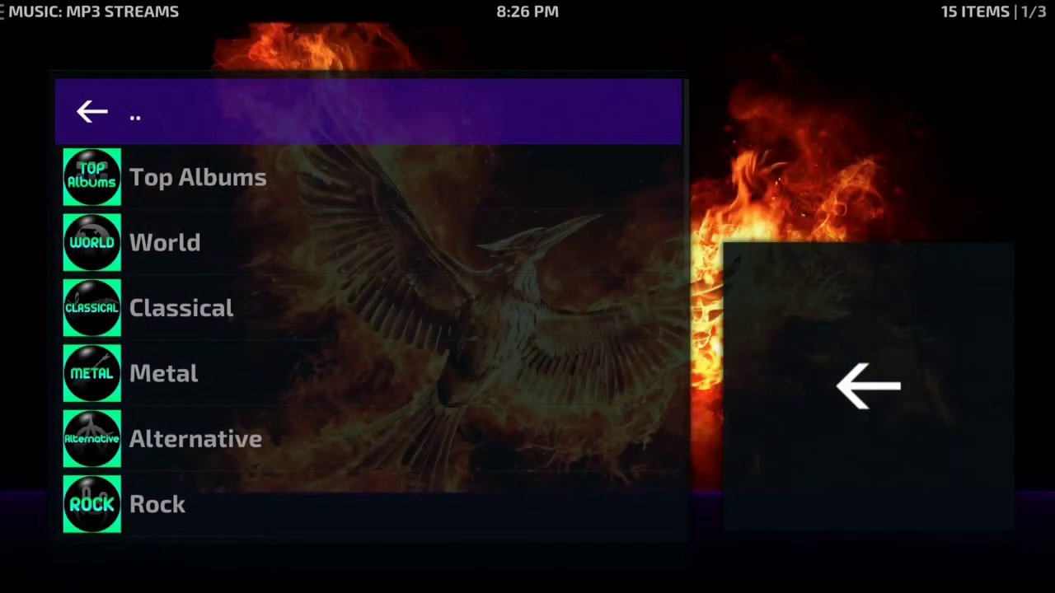
- Open the Hip Hop genre's Top Hip Hop Albums list
scroll(454, 273, down, 11)
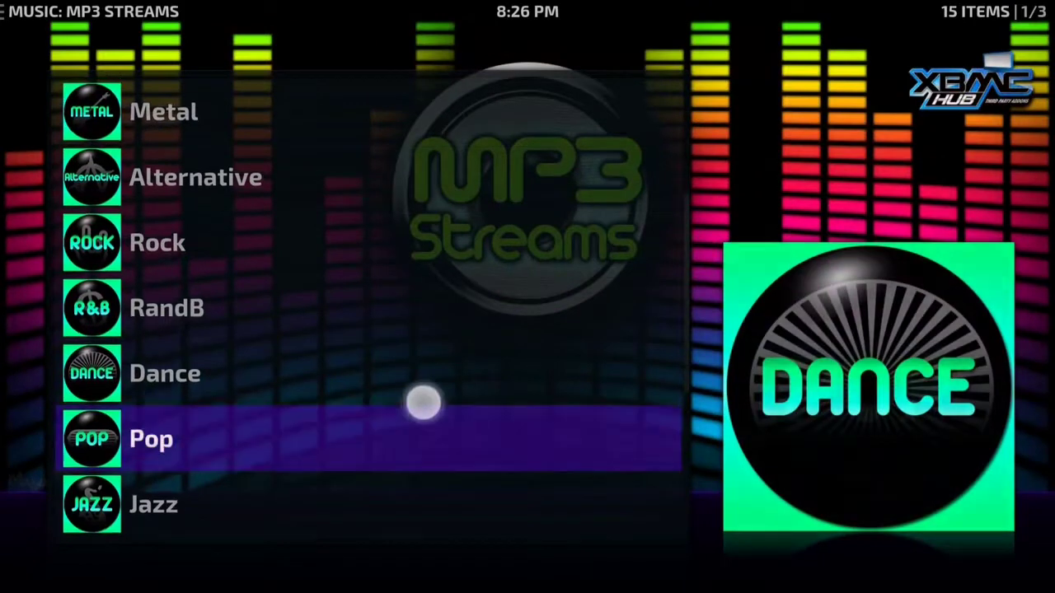
scroll(435, 330, down, 2)
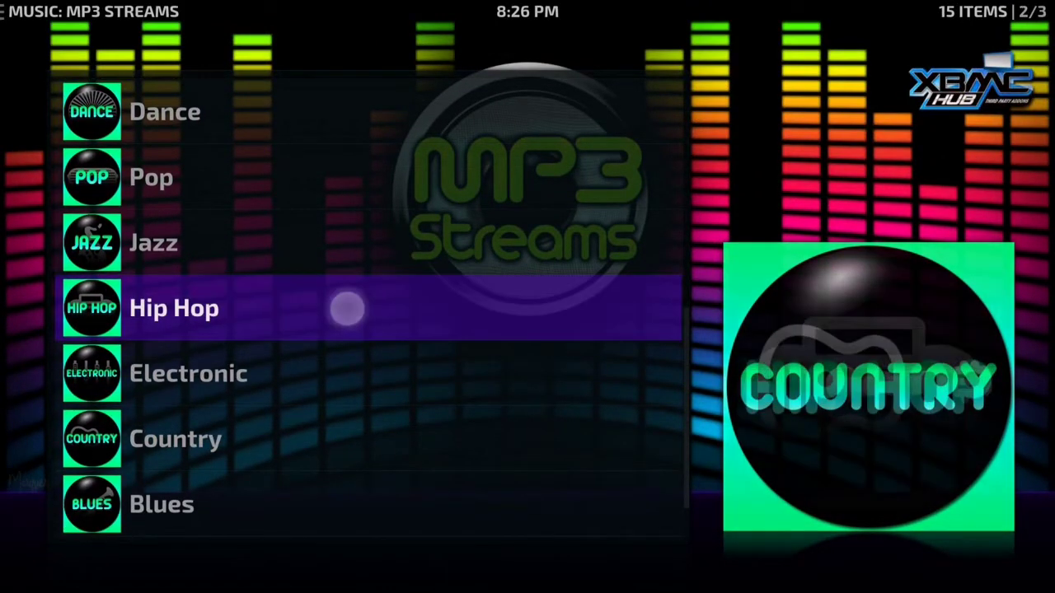
key(Return)
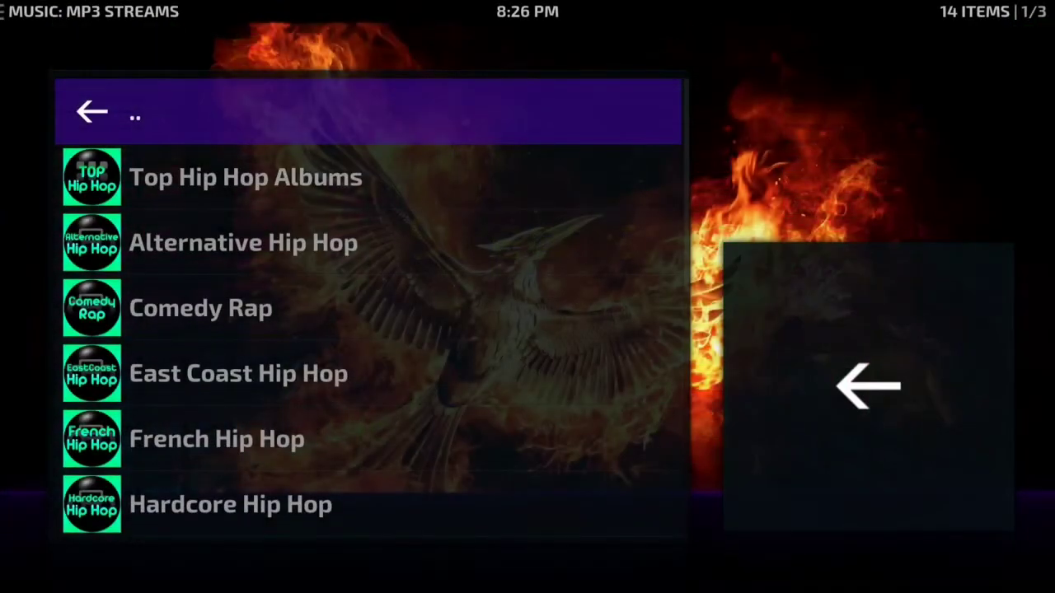
key(Down)
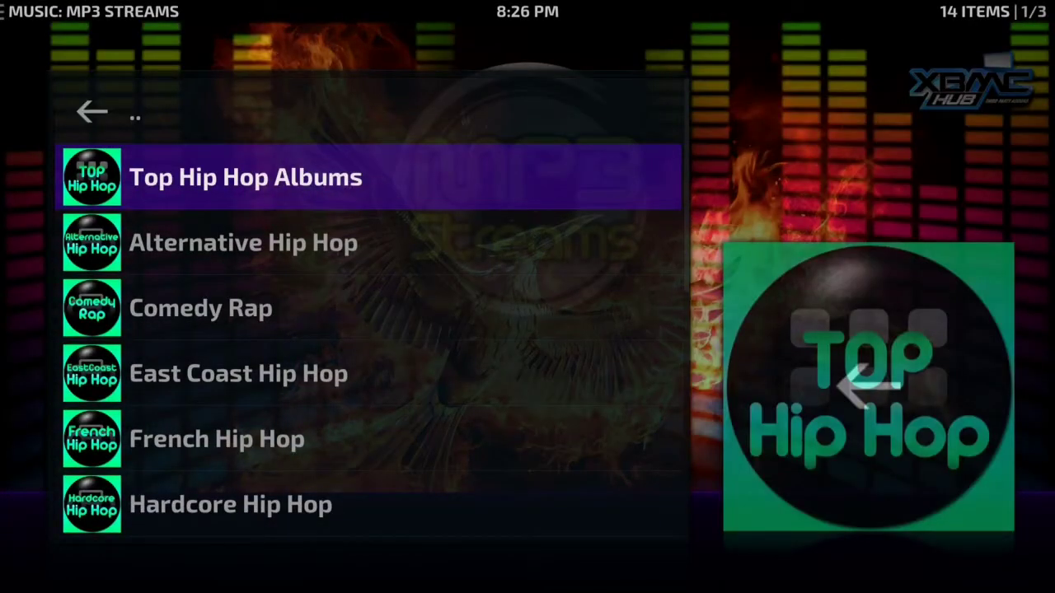
key(Return)
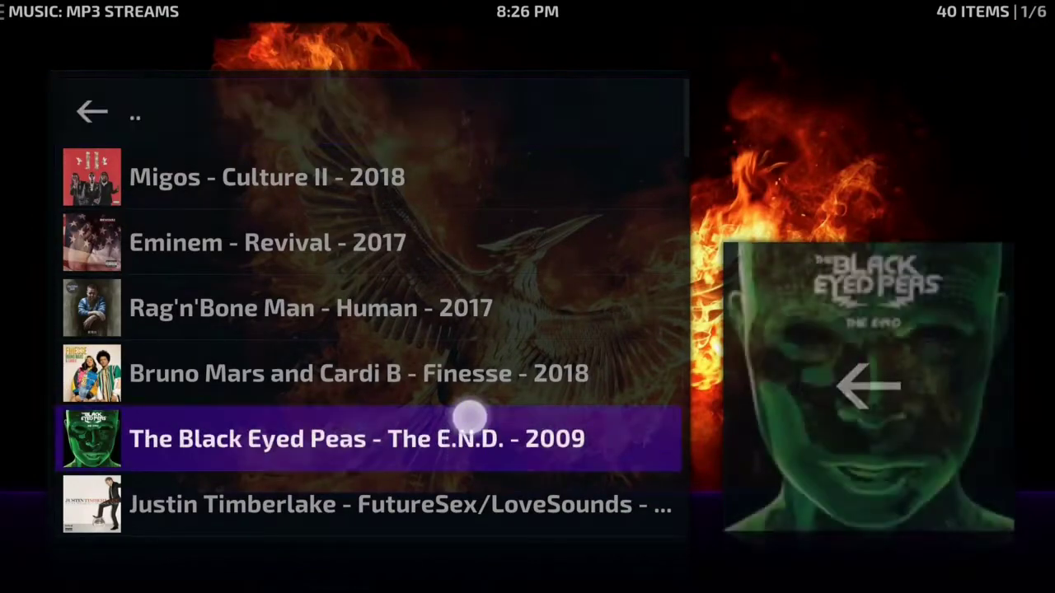
- Scroll down the album list until Jay-Z - 4:44 is visible
scroll(483, 365, down, 3)
scroll(495, 333, down, 4)
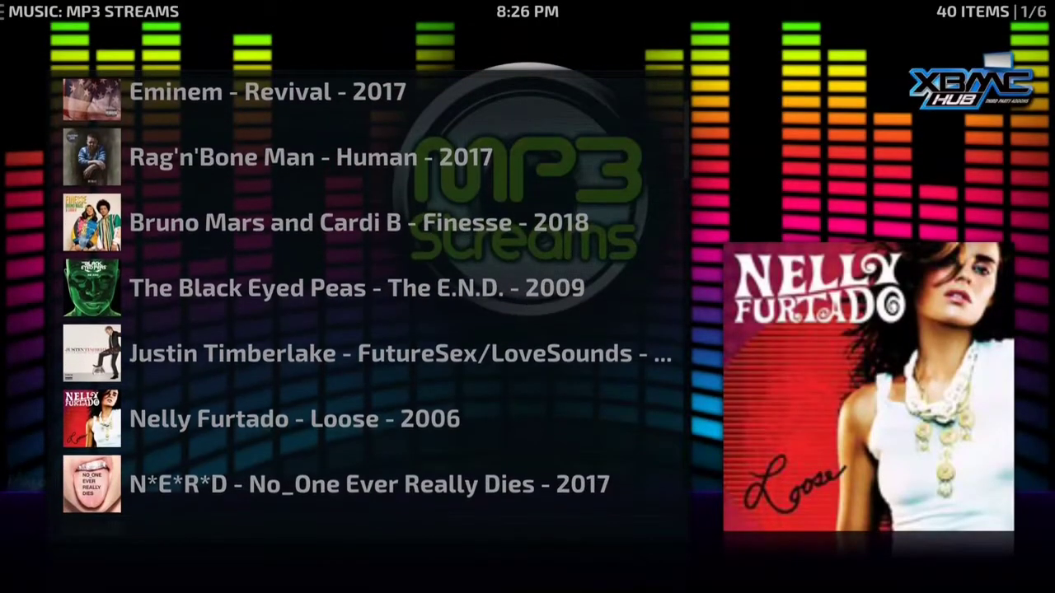
scroll(528, 321, down, 6)
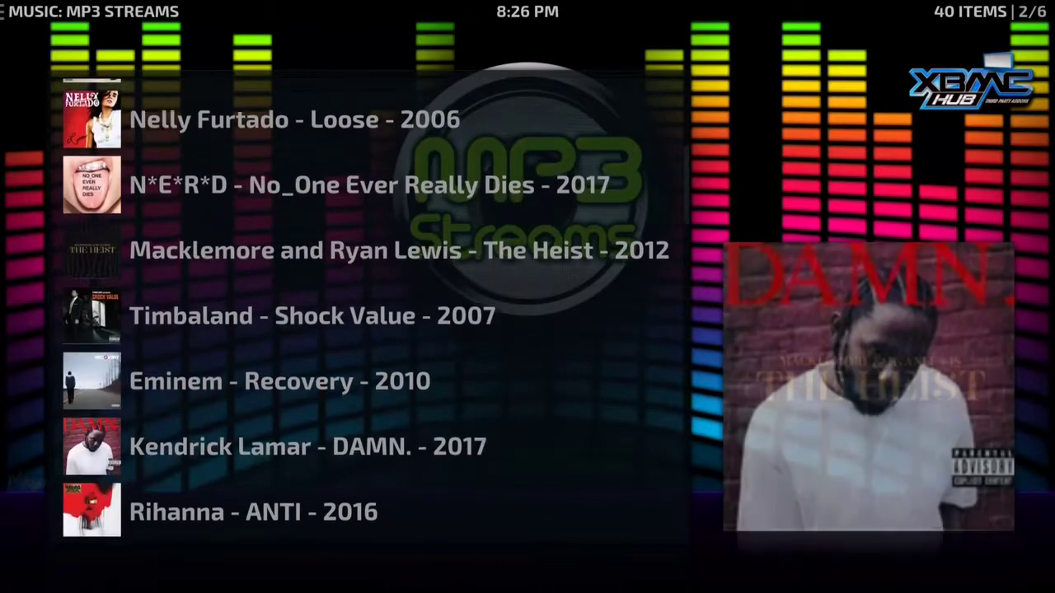
scroll(534, 280, down, 3)
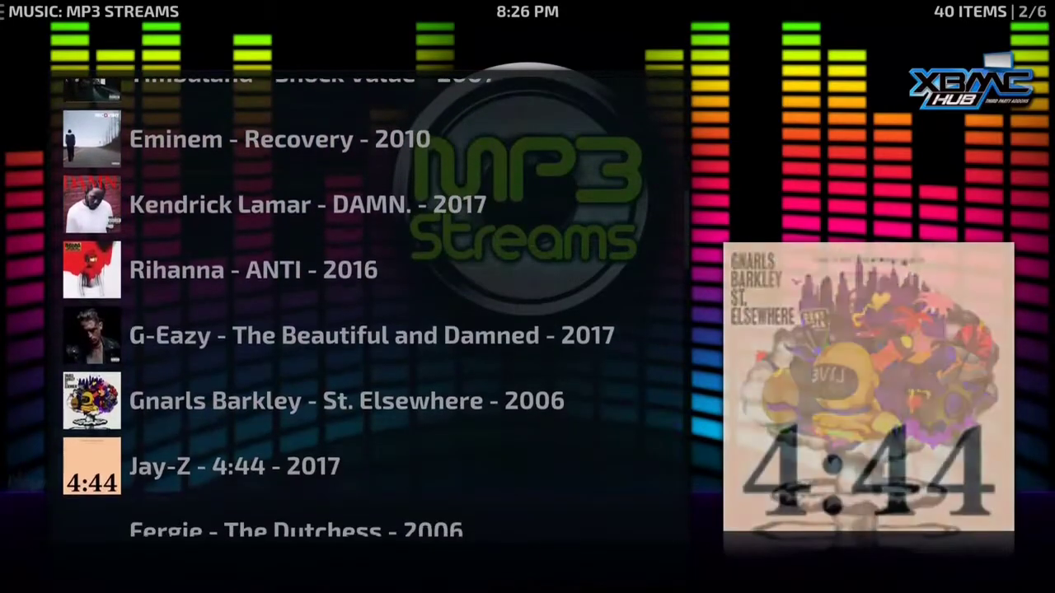
scroll(509, 315, down, 2)
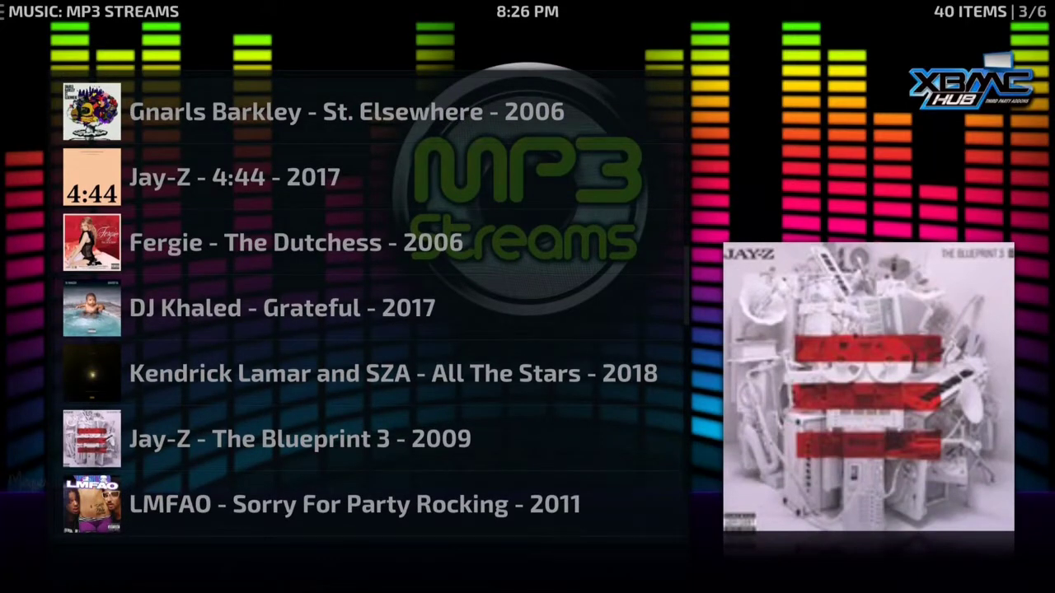
- Open Jay-Z - 4:44 and scroll through its 10 tracks
click(346, 176)
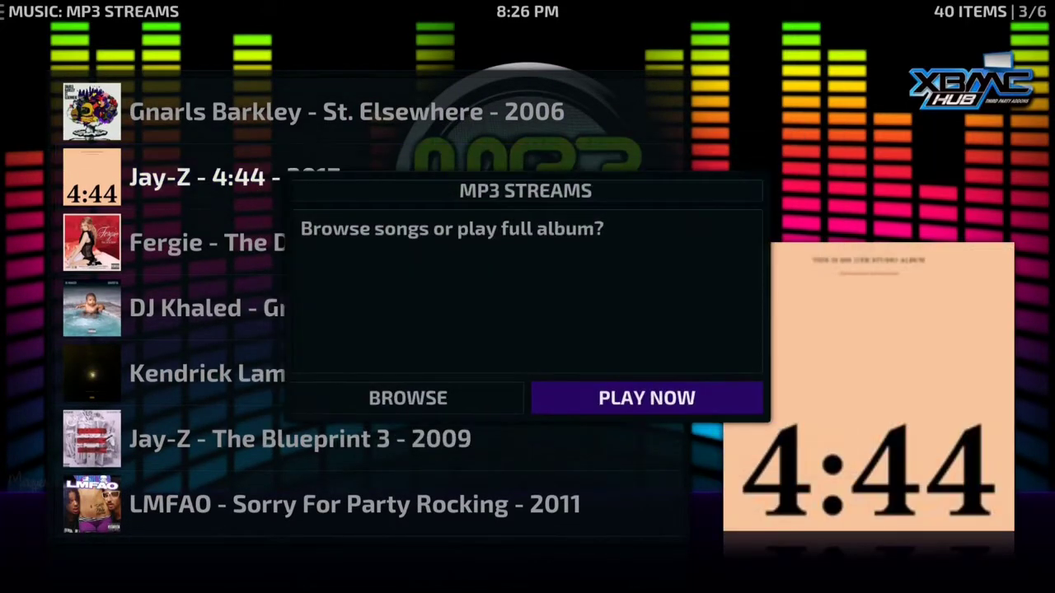
key(Return)
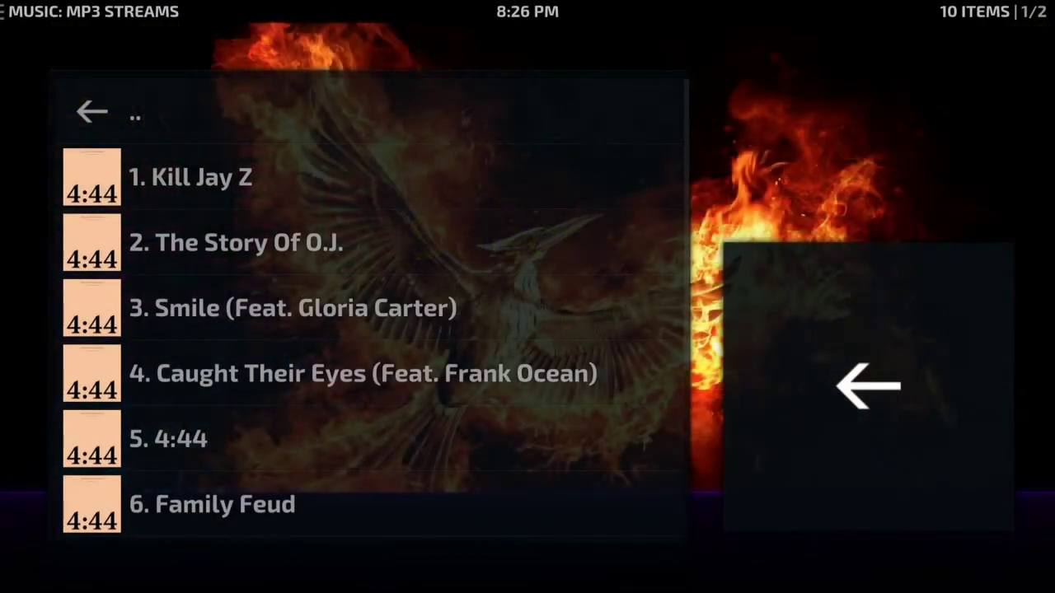
scroll(466, 403, down, 8)
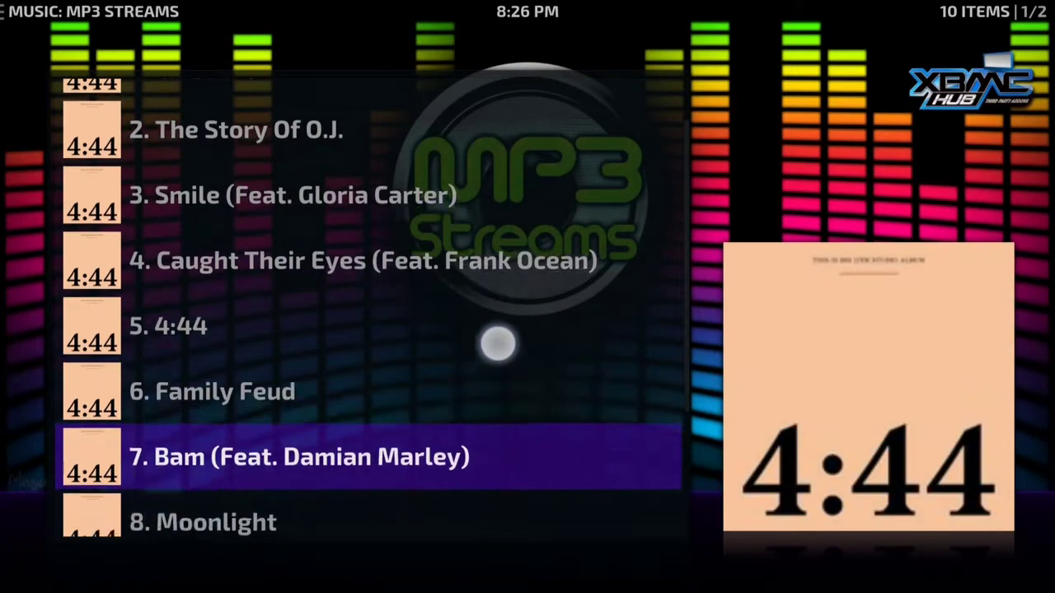
scroll(519, 321, down, 2)
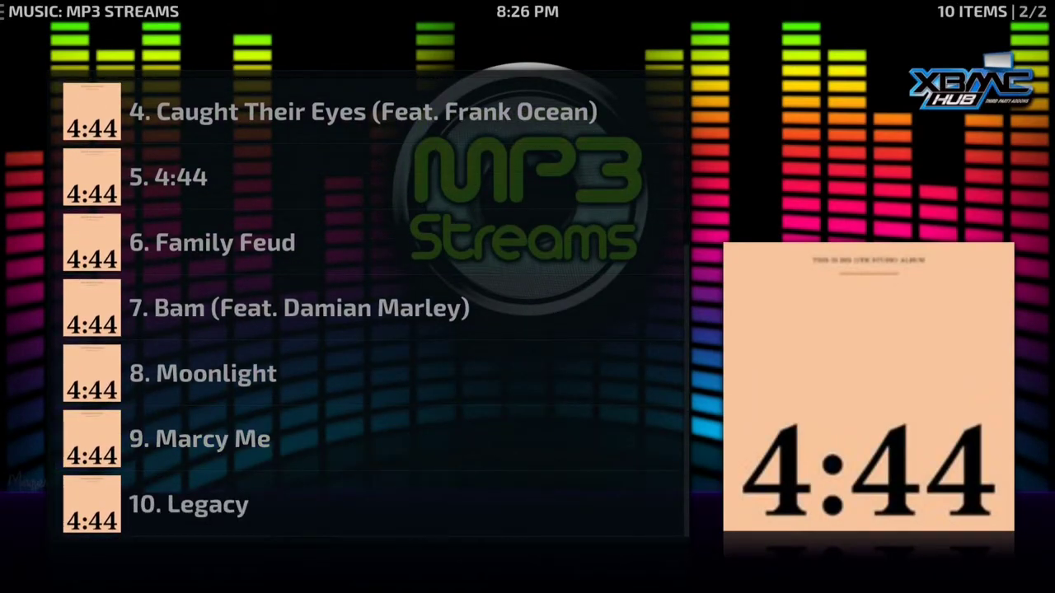
scroll(471, 256, up, 4)
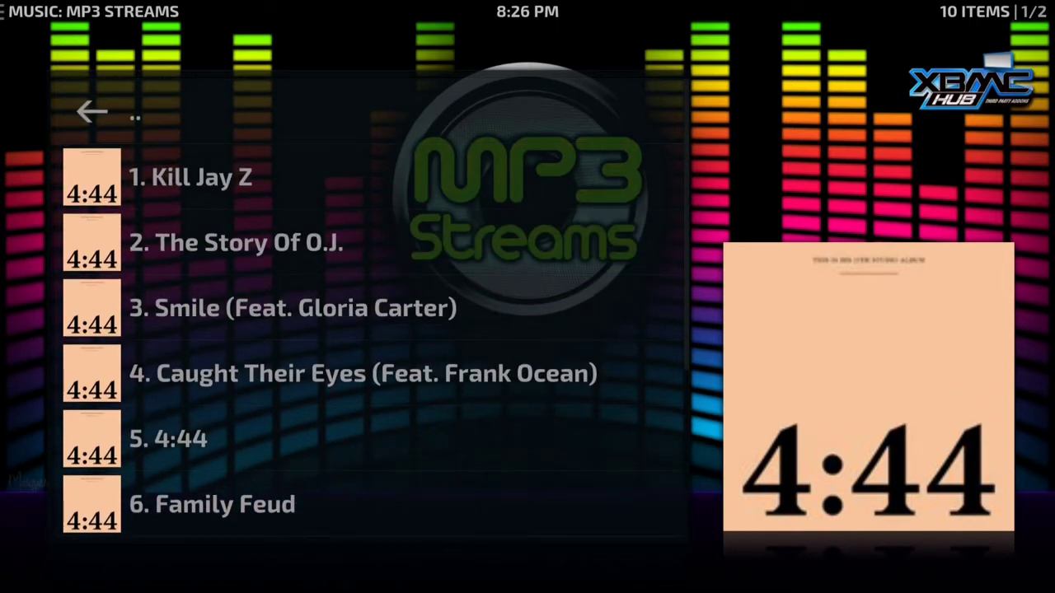
- Back out through the album list, genres and MP3 Streams to the home Music section
click(107, 112)
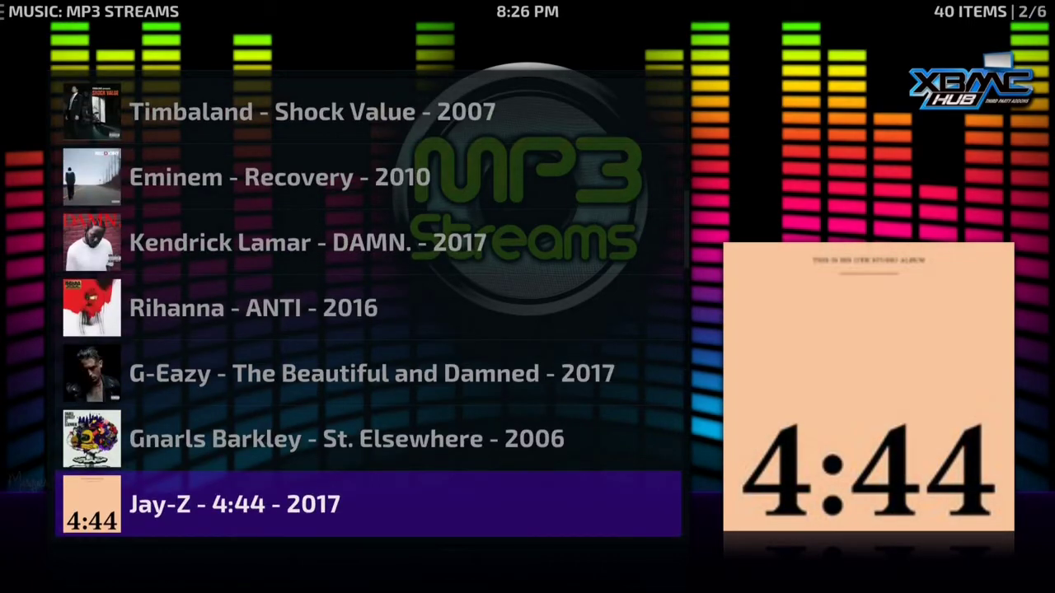
key(BackSpace)
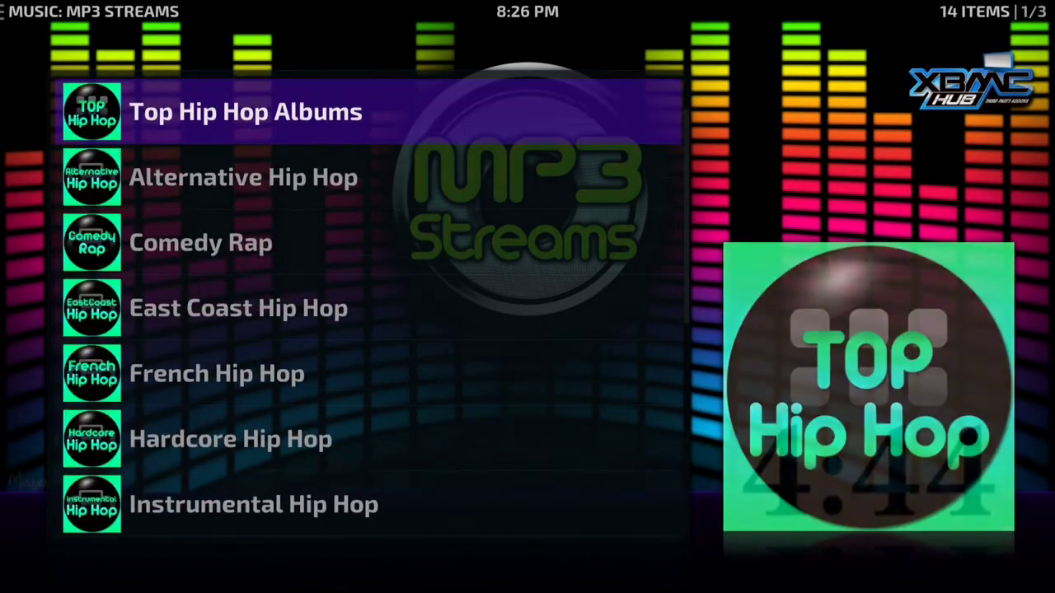
key(BackSpace)
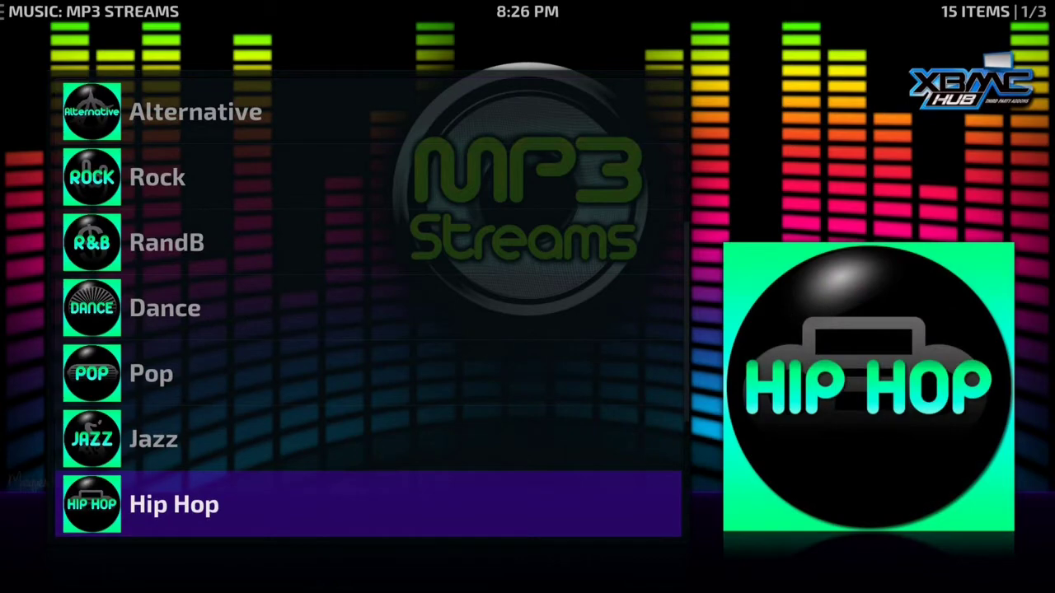
key(BackSpace)
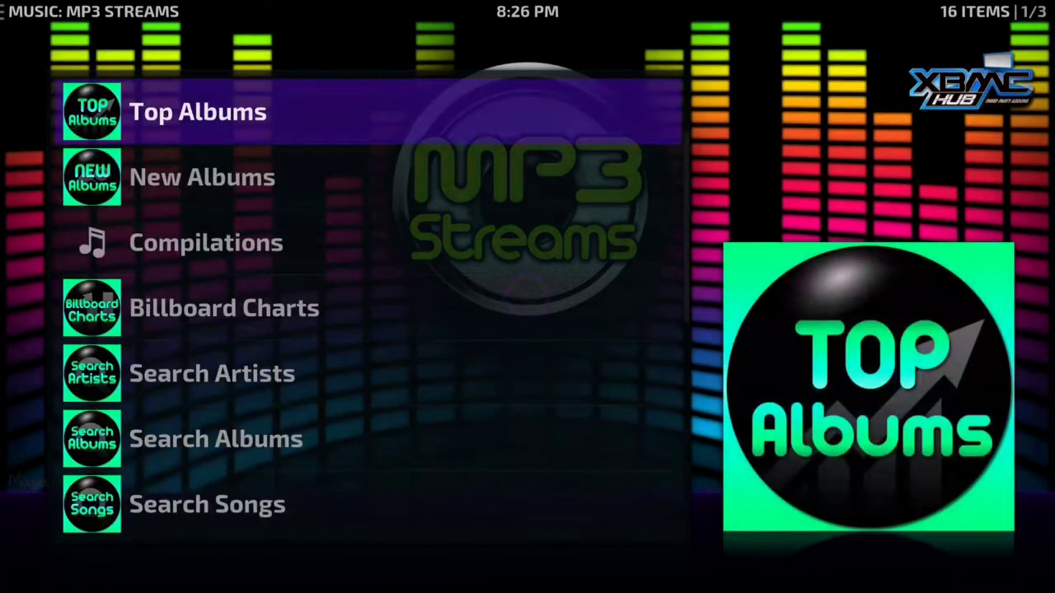
key(BackSpace)
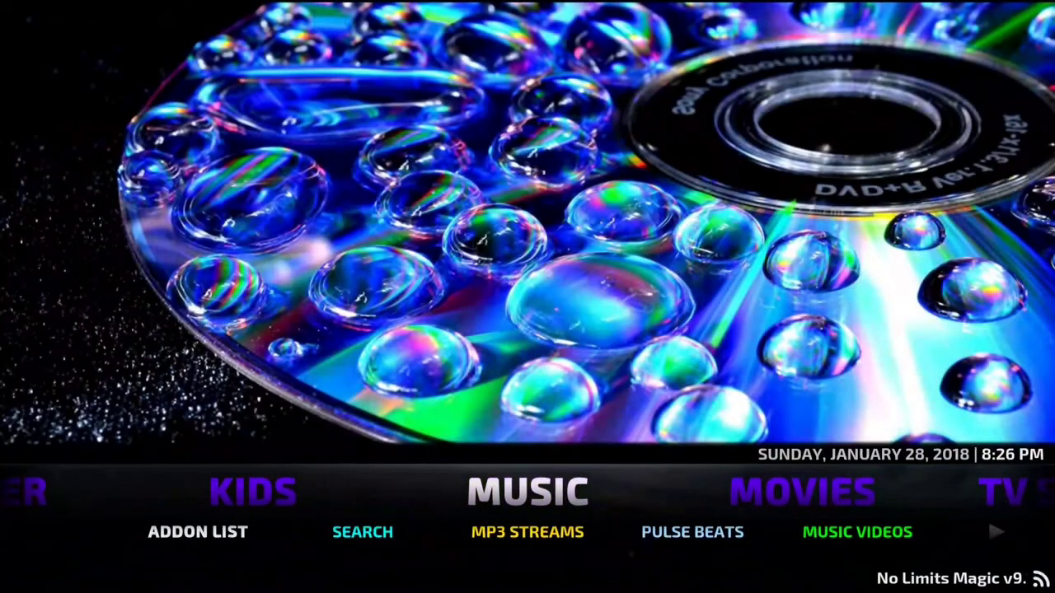
- Switch to Movies and browse the Popular Movies row to Logan, Wind River and The Dark Knight
key(Right)
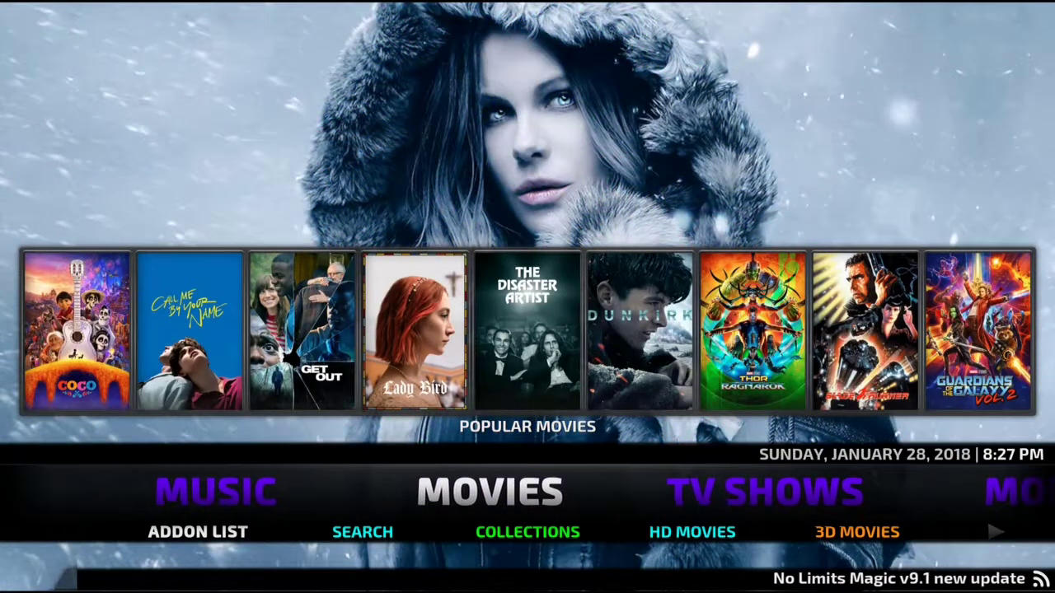
key(Up)
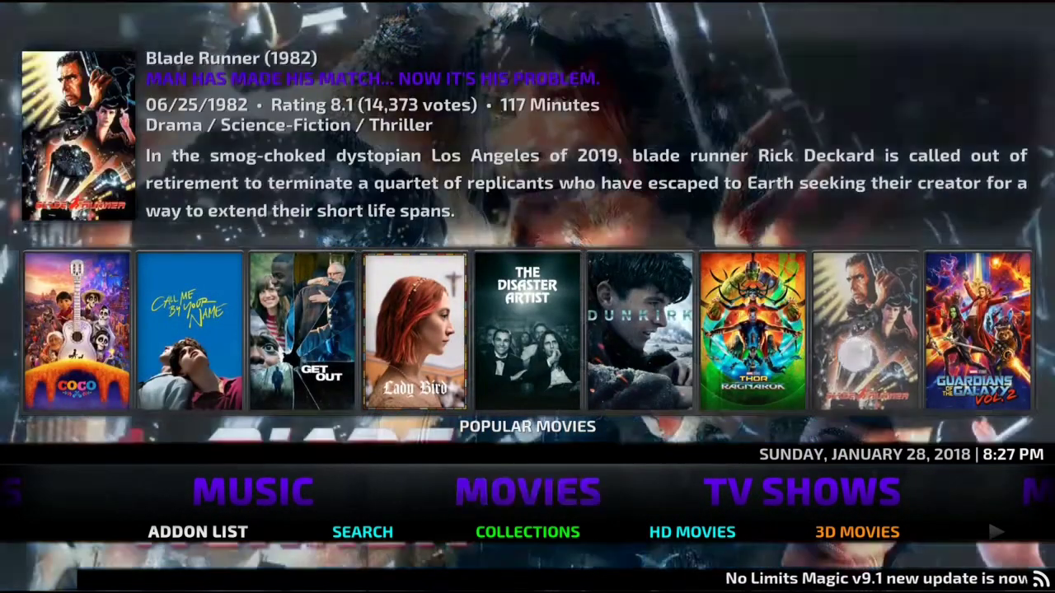
key(Right)
key(Right)
key(Right)
key(Right)
key(Right)
key(Right)
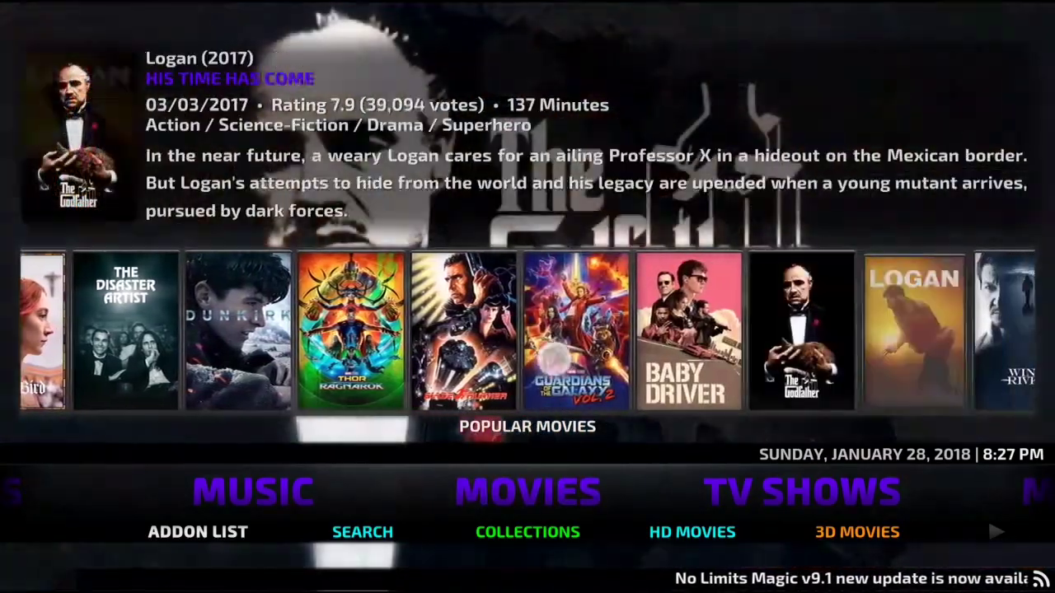
key(Right)
key(Right)
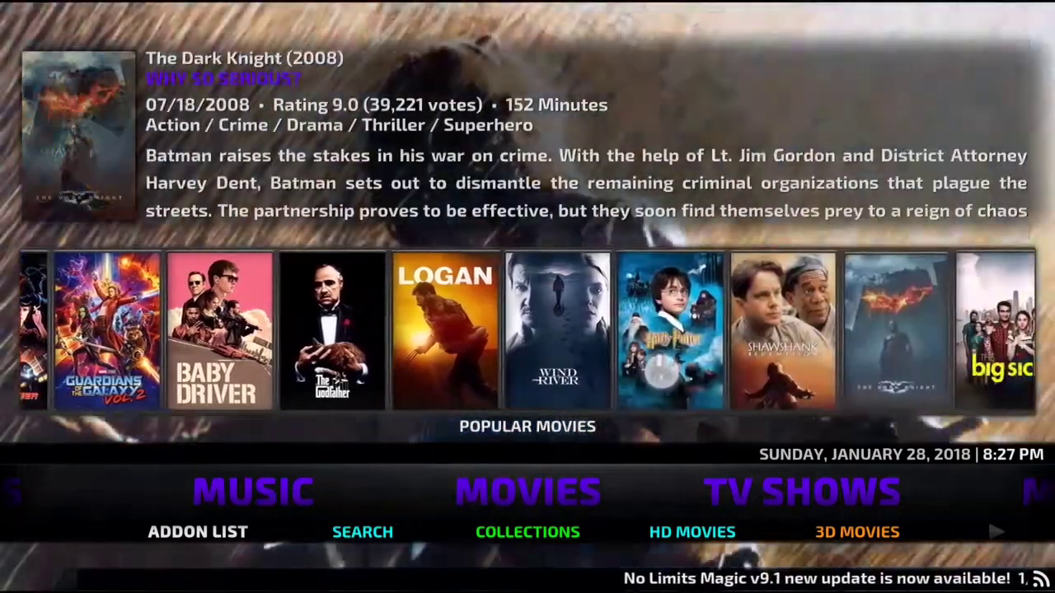
key(Right)
key(Right)
key(Right)
key(Right)
key(Right)
key(Right)
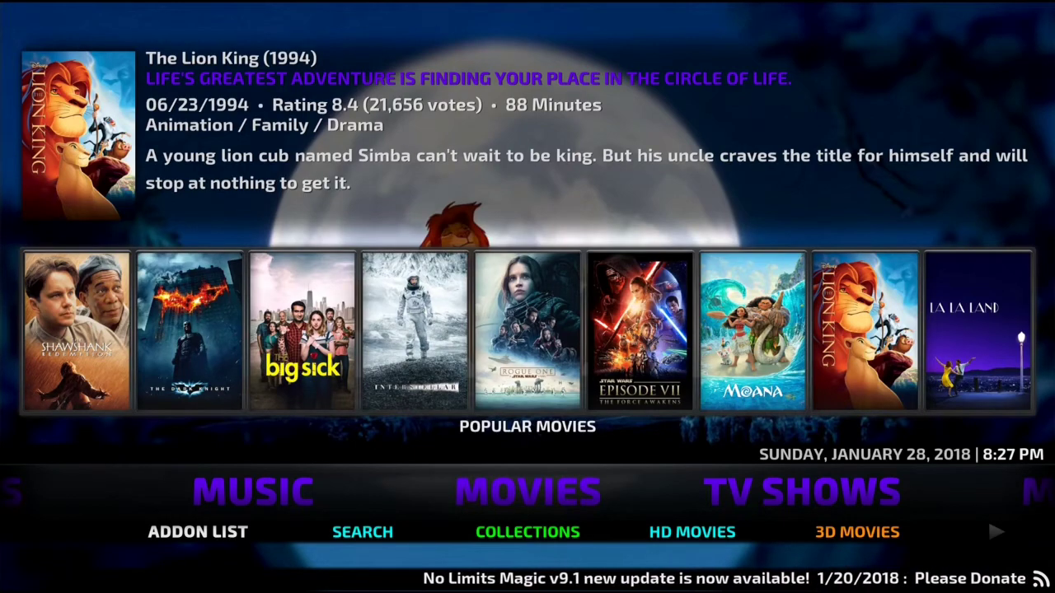
click(189, 330)
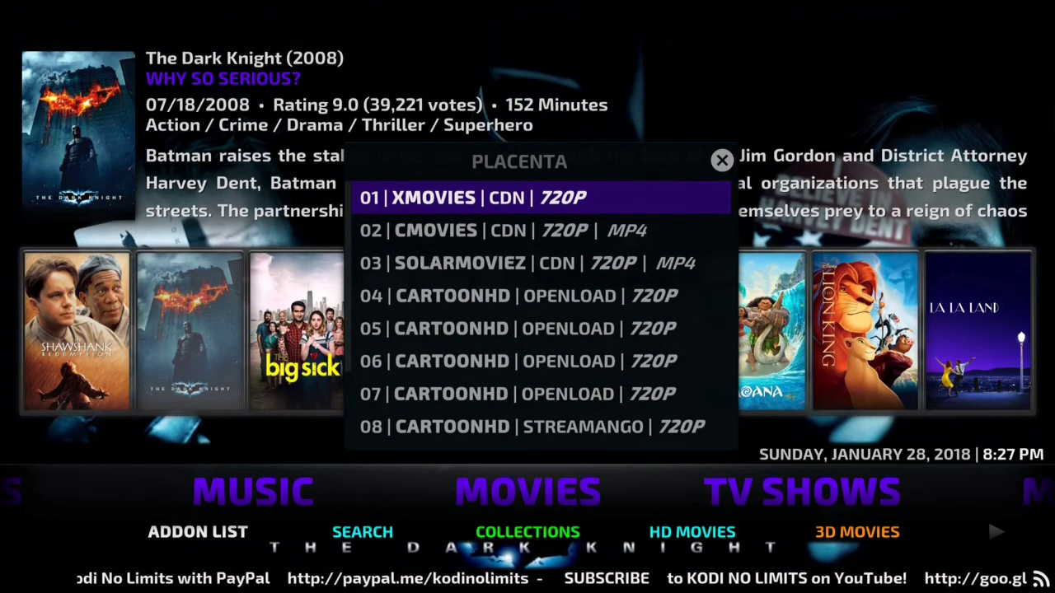
key(Down)
key(Down)
key(Down)
key(Down)
key(Down)
key(Down)
key(Down)
key(Down)
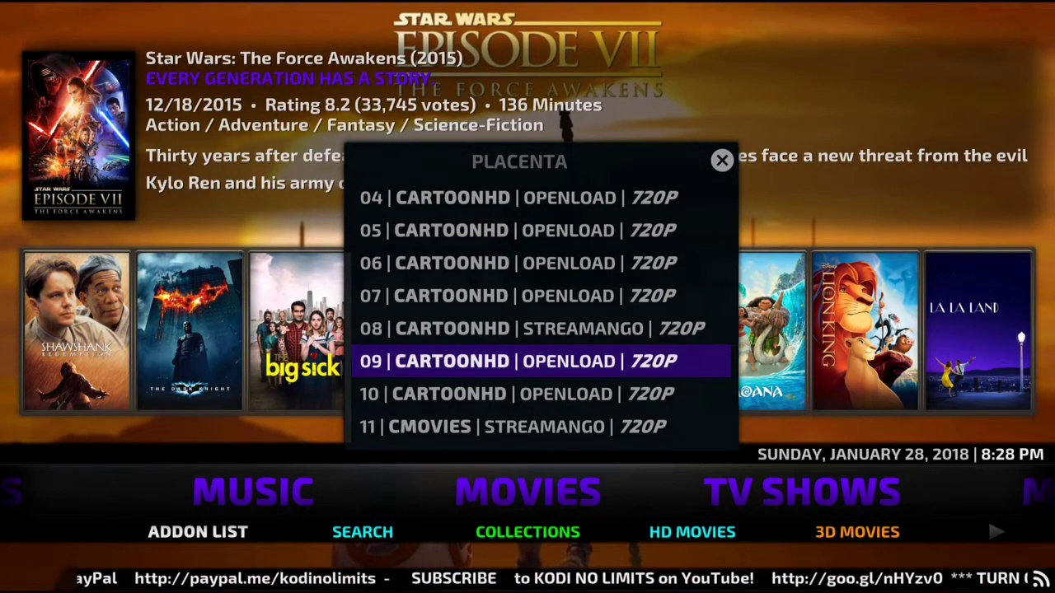
key(Return)
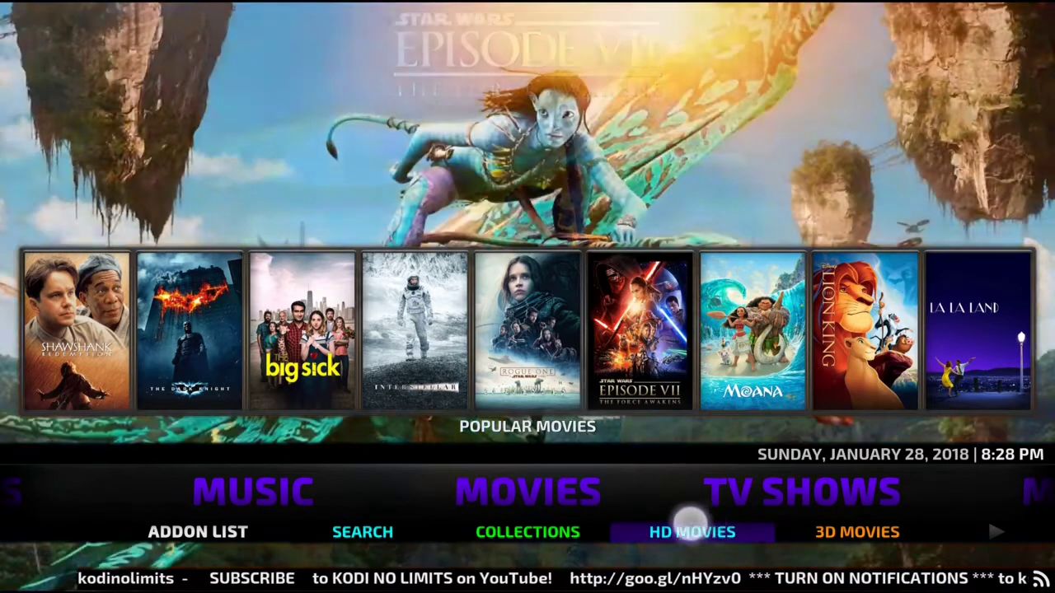
- Scroll through the Movies add-on shortcuts, then bring TV Shows to the front
drag(683, 530, 568, 546)
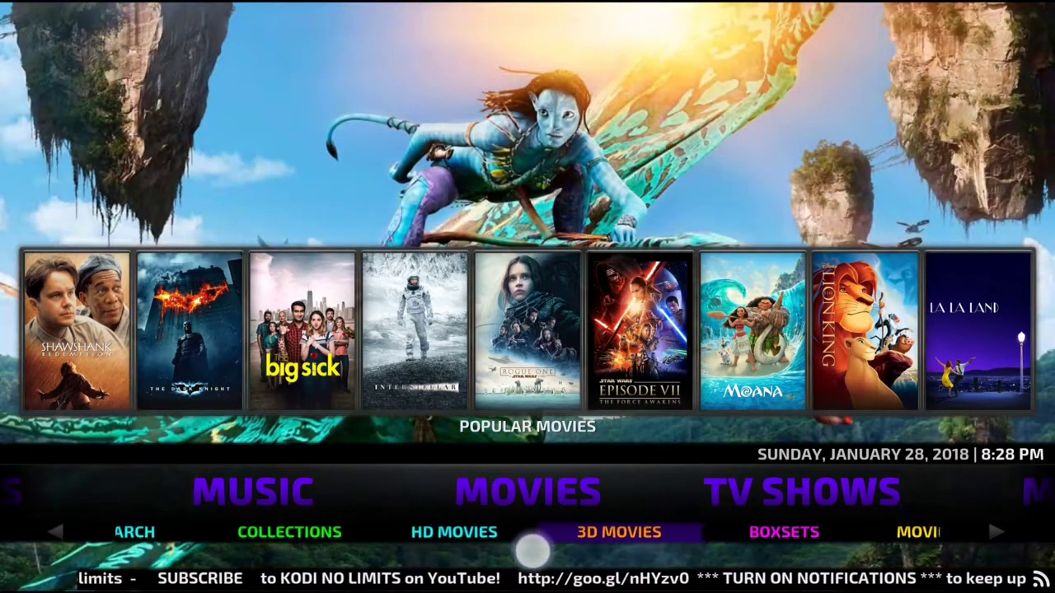
drag(448, 551, 387, 550)
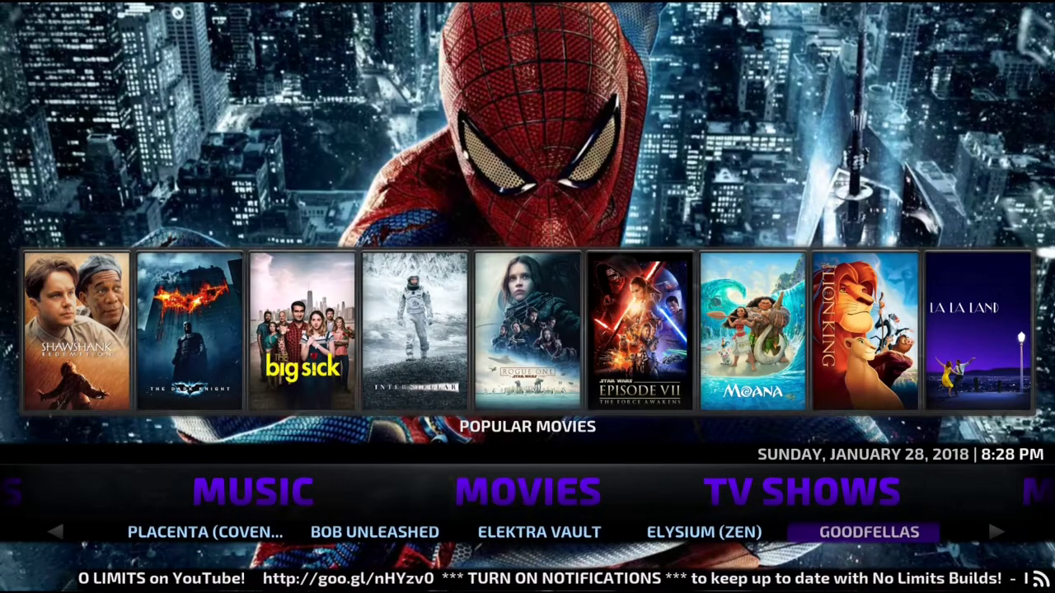
key(Right)
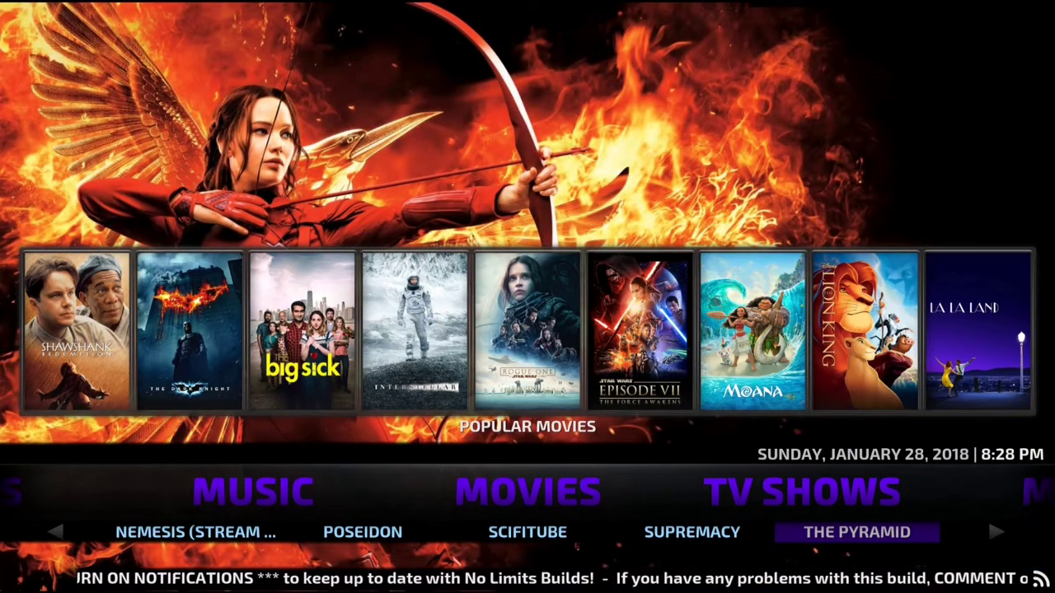
click(791, 494)
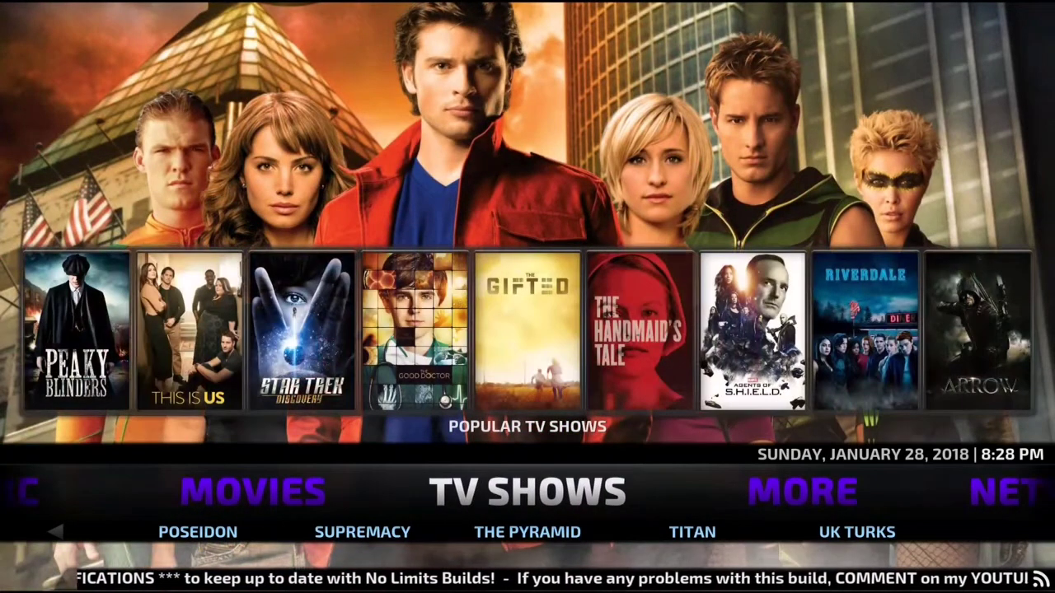
- Browse the Popular TV Shows row past Friends, 9-1-1 and Criminal Minds to The Blacklist
key(Up)
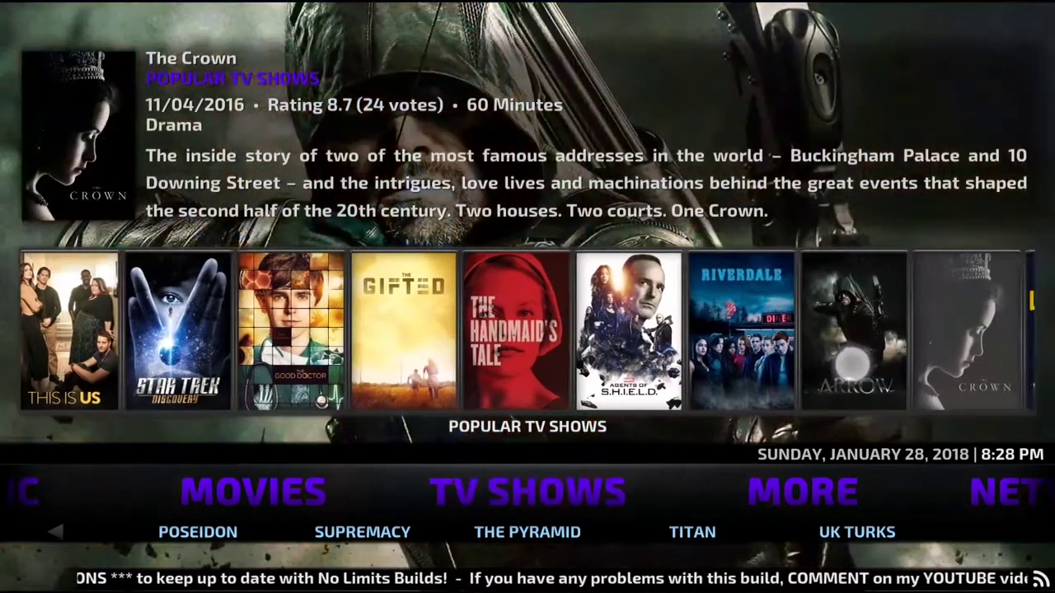
key(Right)
key(Right)
key(Right)
key(Right)
key(Right)
key(Right)
key(Right)
key(Right)
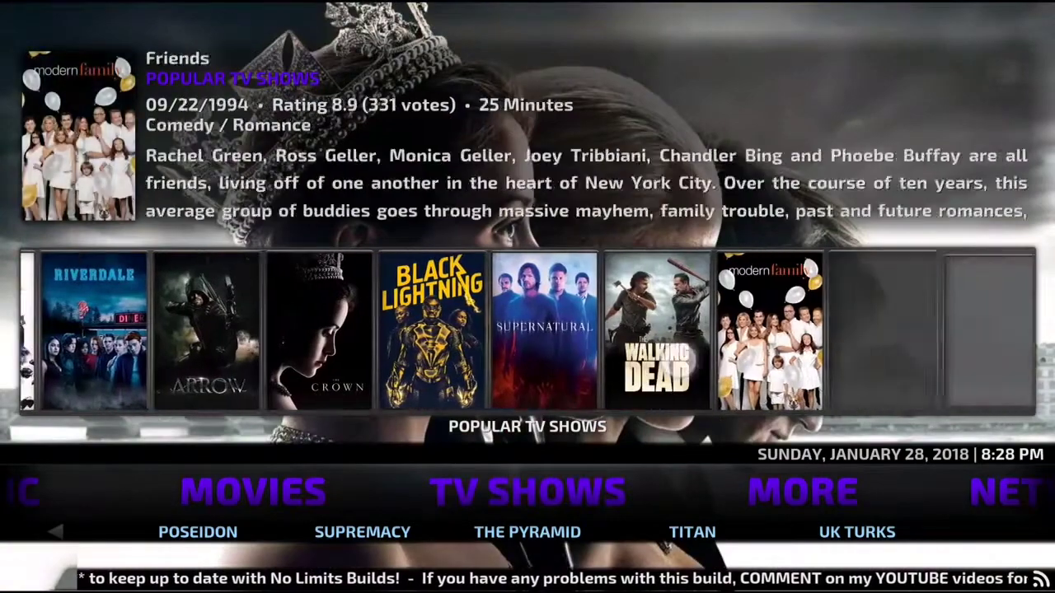
key(Right)
key(Right)
key(Right)
key(Right)
key(Right)
key(Right)
key(Right)
key(Right)
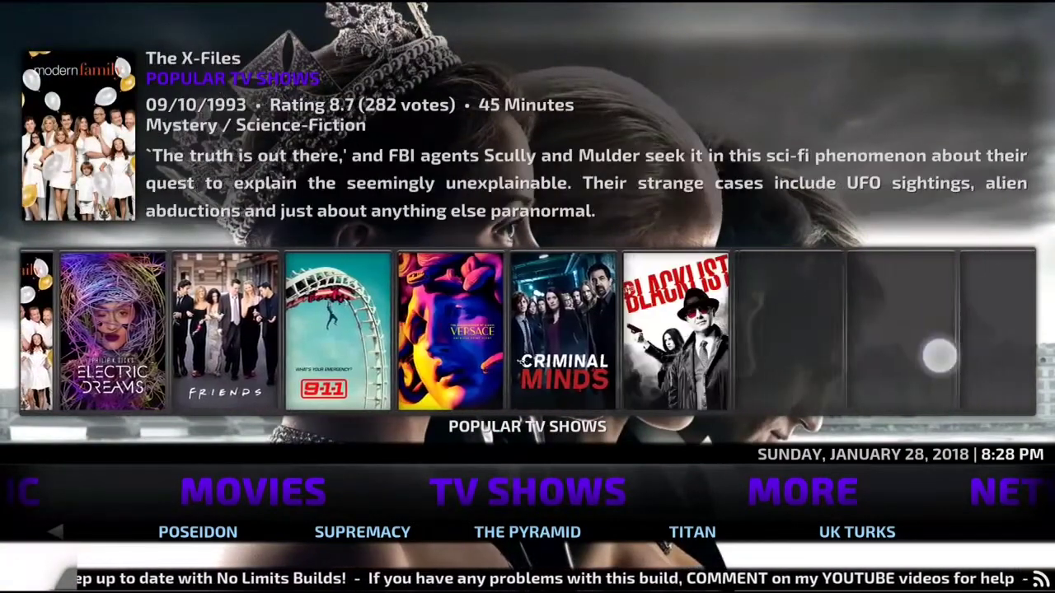
key(Right)
key(Right)
key(Right)
key(Right)
key(Right)
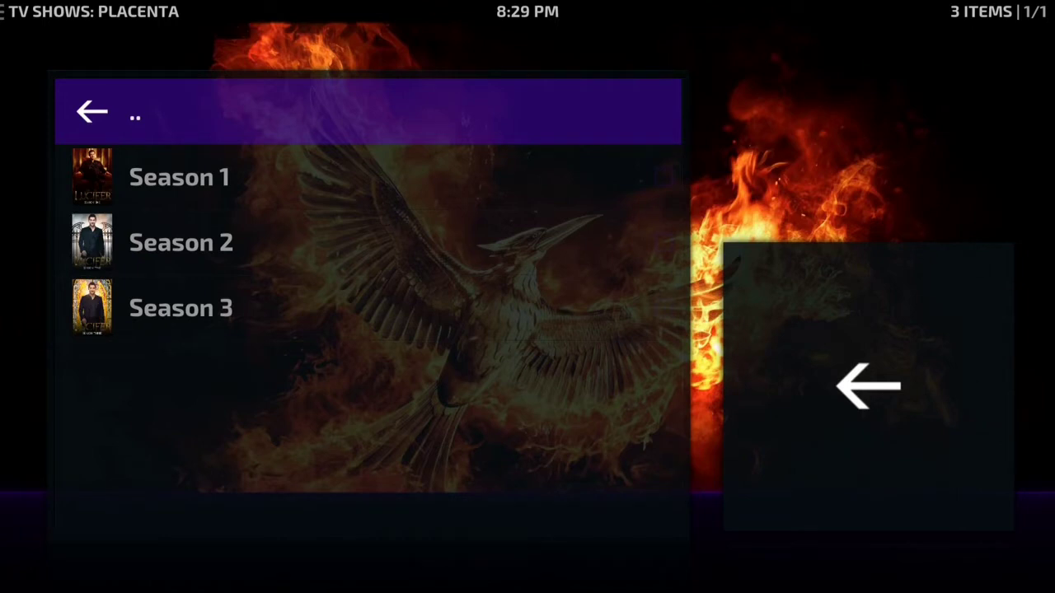
- Scroll through Lucifer's 18 Season 2 episodes, then return to the TV Shows home screen
click(211, 243)
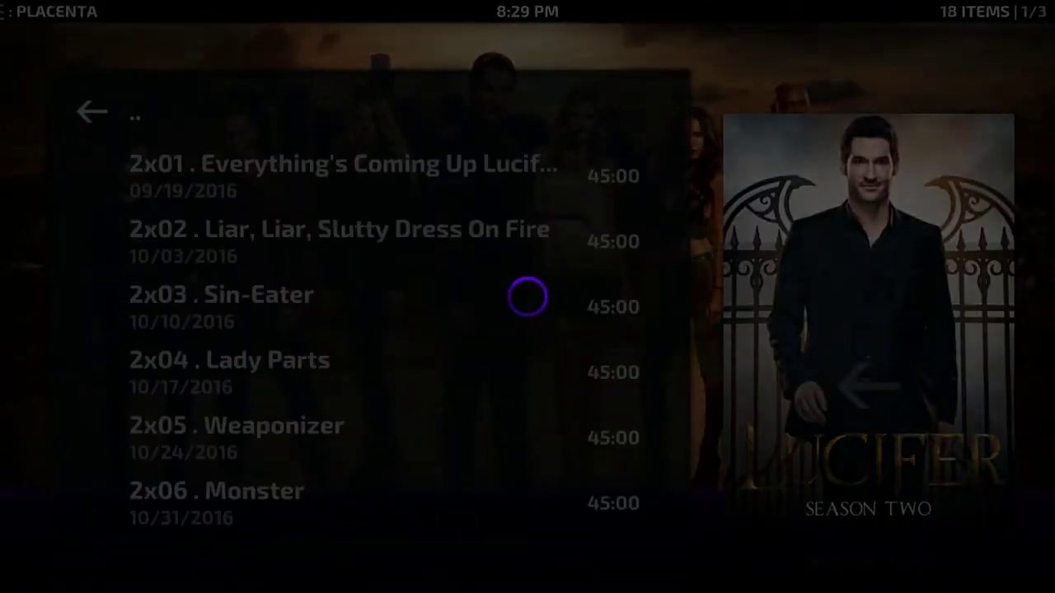
scroll(489, 407, down, 10)
scroll(577, 196, down, 7)
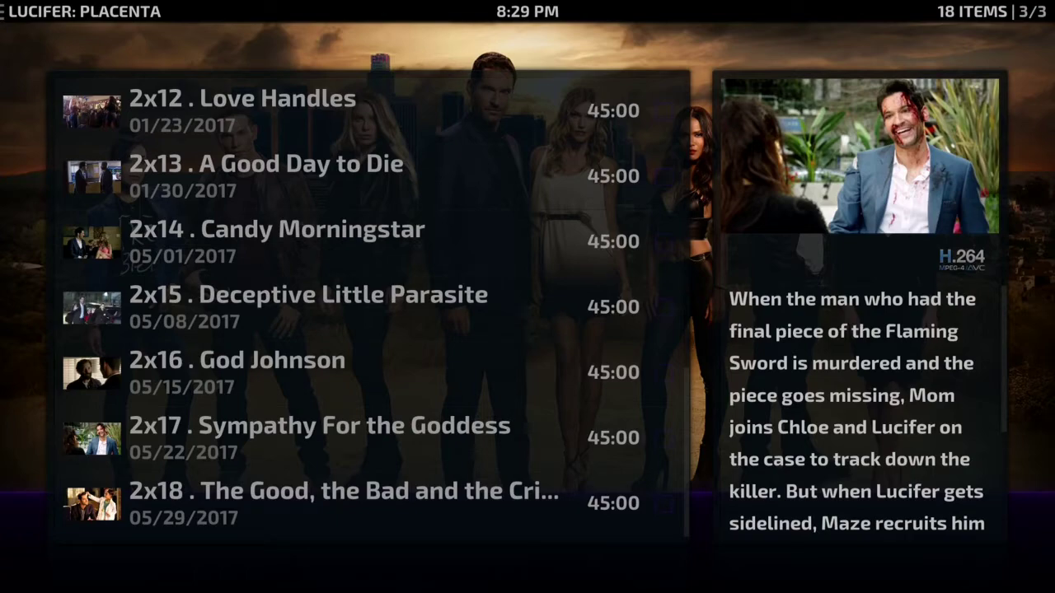
key(BackSpace)
key(Escape)
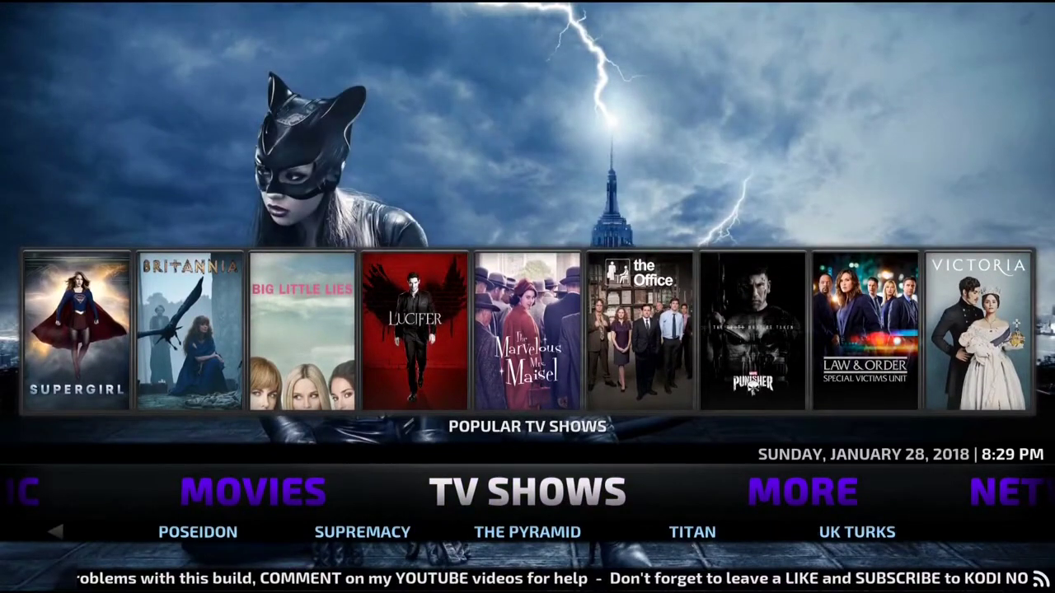
- Move the home menu from More past Networks toward the Live TV section
click(830, 488)
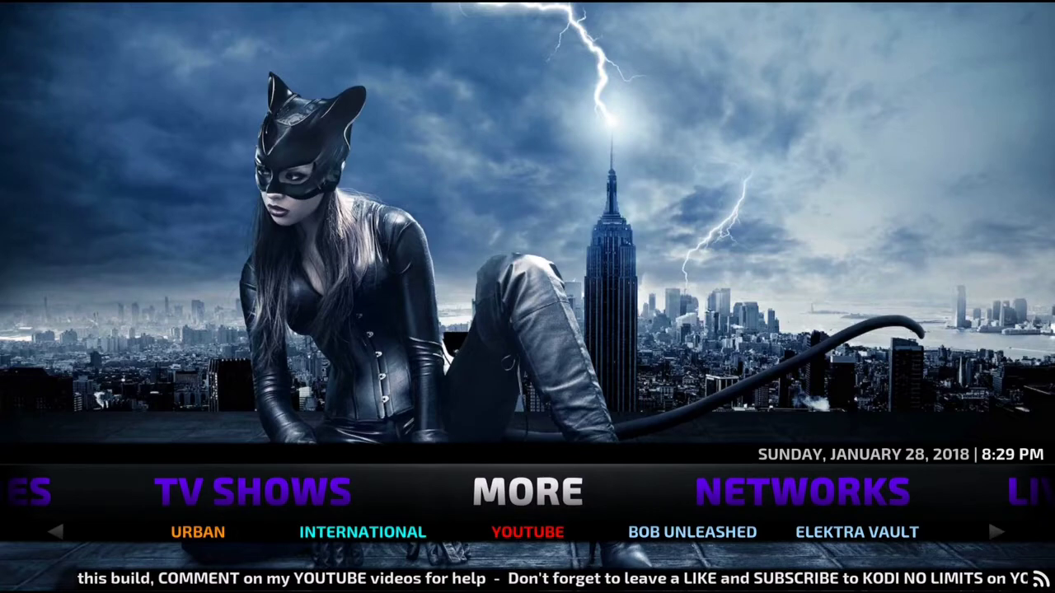
scroll(664, 537, down, 2)
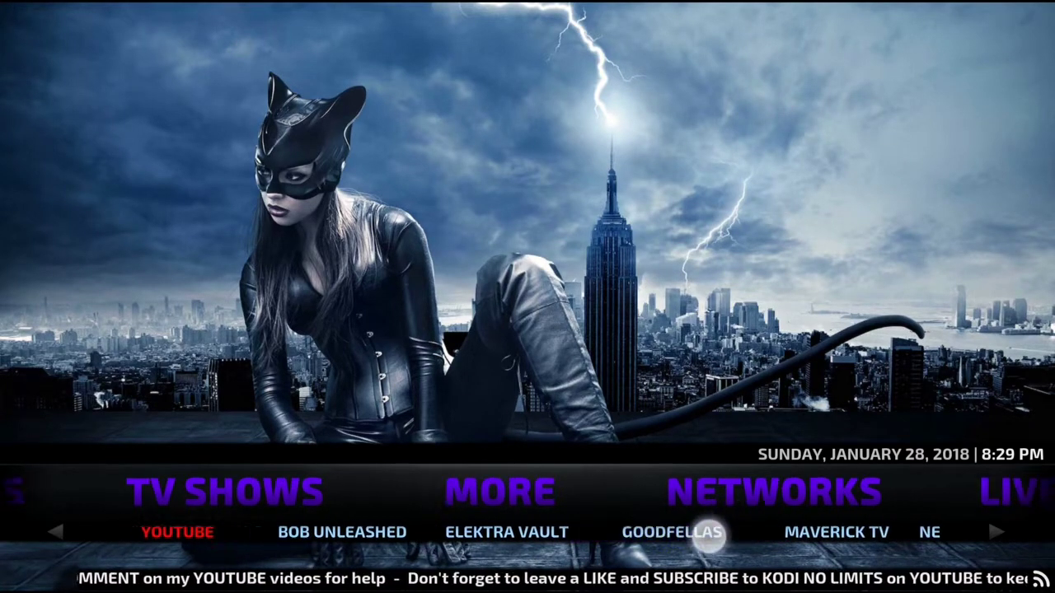
scroll(725, 529, down, 1)
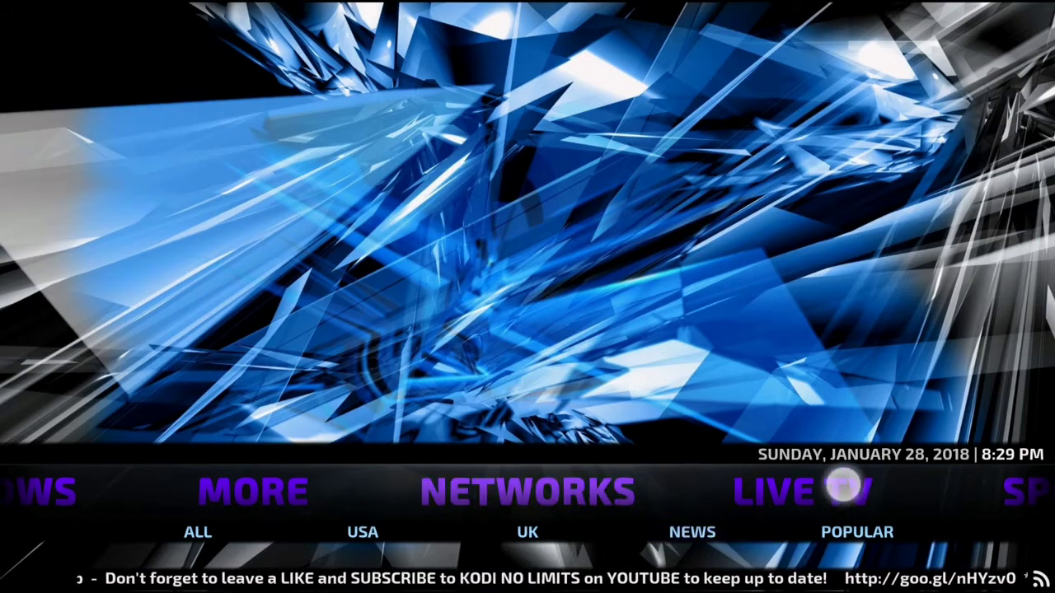
click(862, 492)
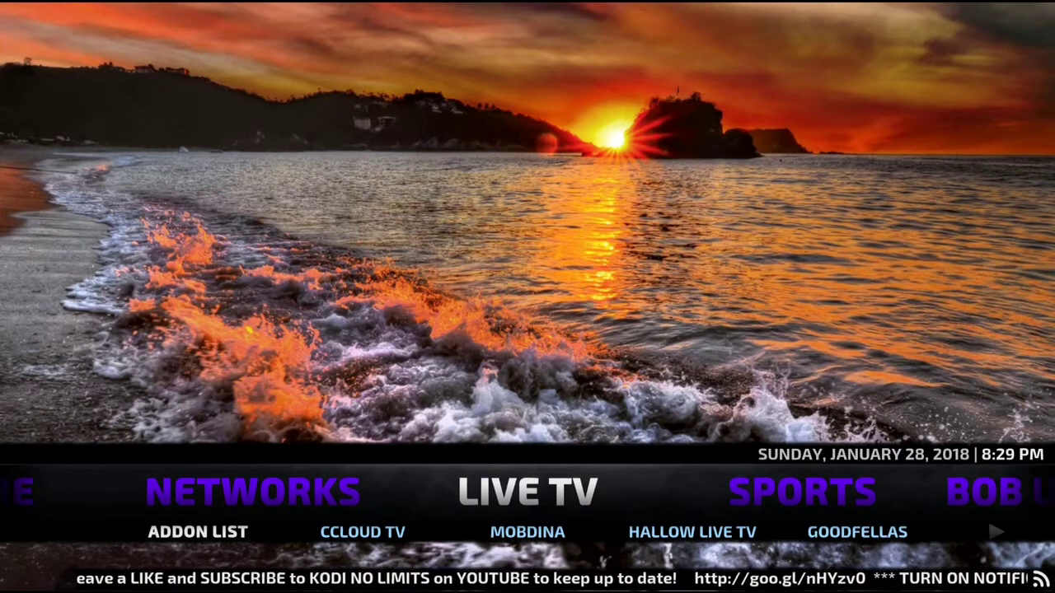
- Browse the Live TV add-ons to The Players Klub, then bring Sports to the front
key(Down)
key(Right)
key(Right)
key(Right)
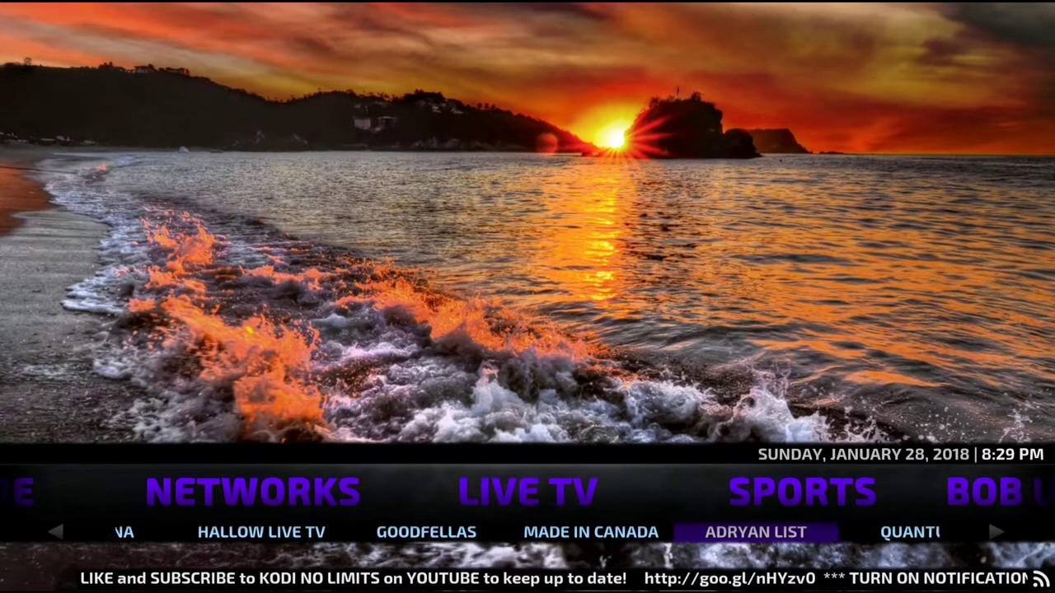
key(Right)
key(Right)
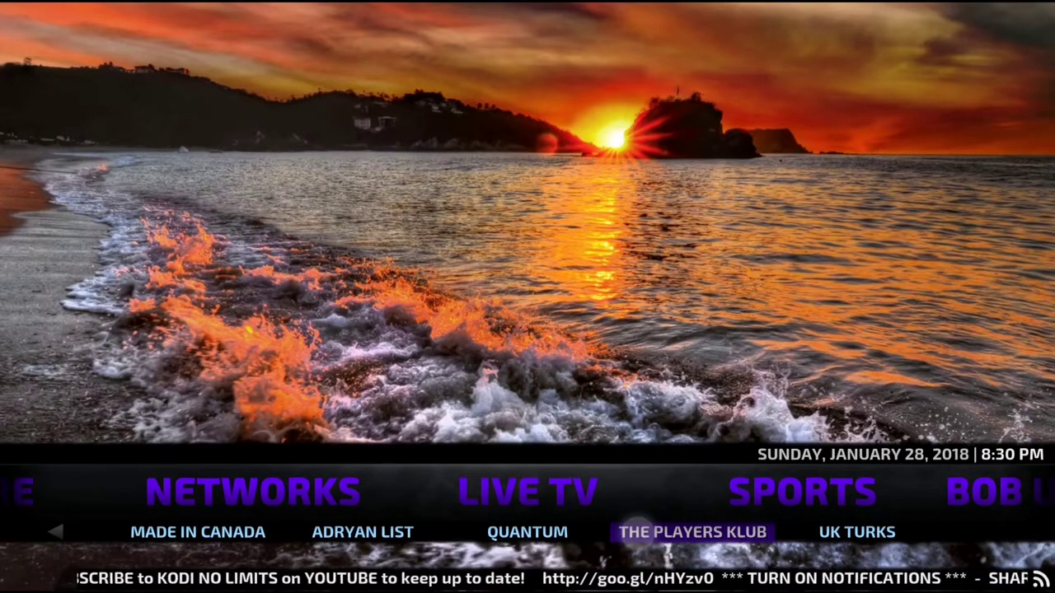
click(829, 487)
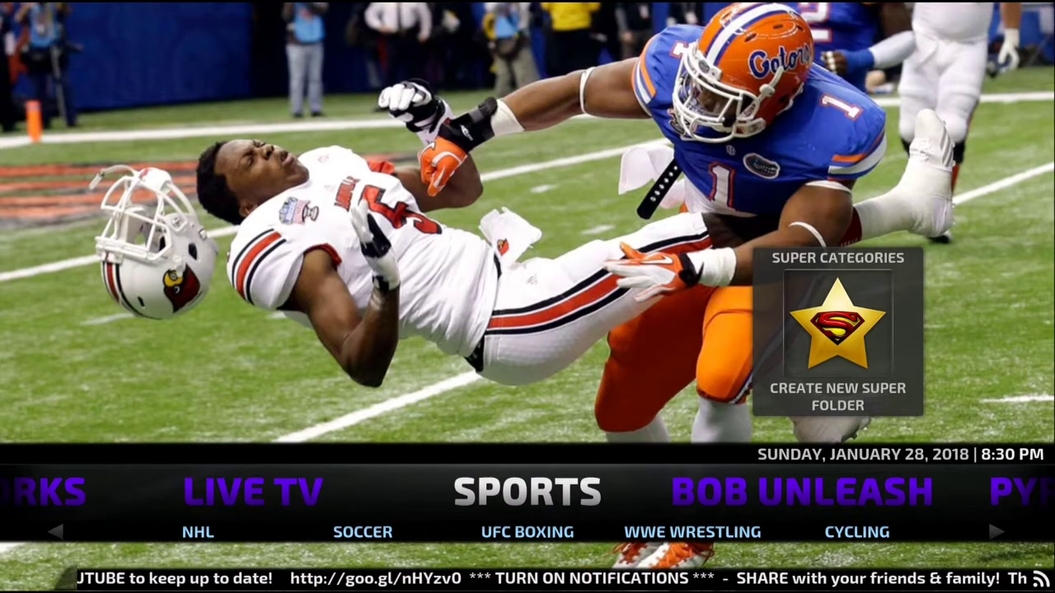
- Scroll the SPORTS submenu down to SPORTS DEVIL, then bring the UK TURK section forward
scroll(857, 531, down, 2)
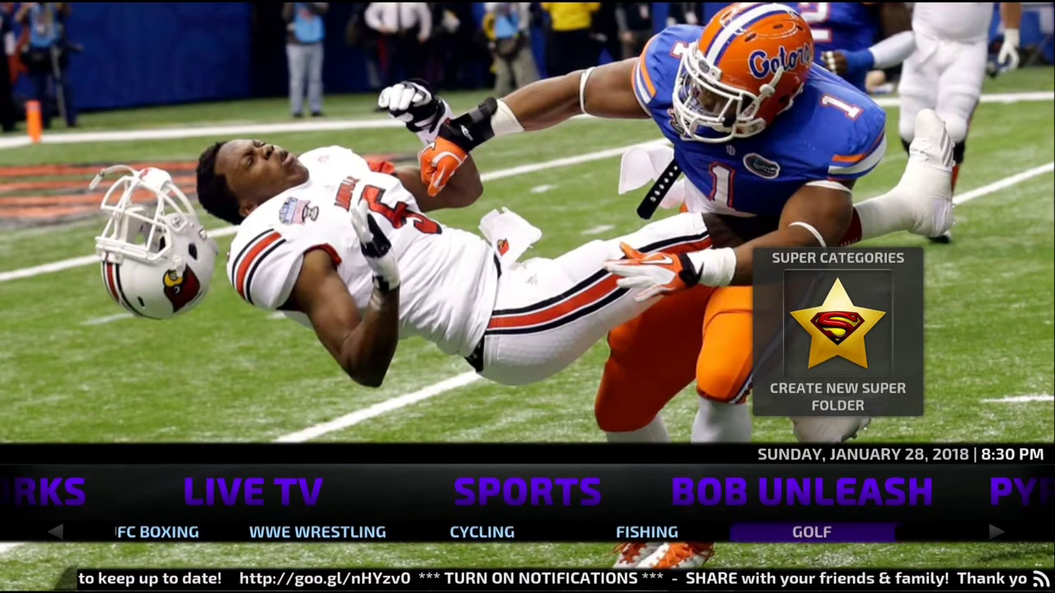
scroll(718, 546, down, 2)
scroll(618, 550, down, 3)
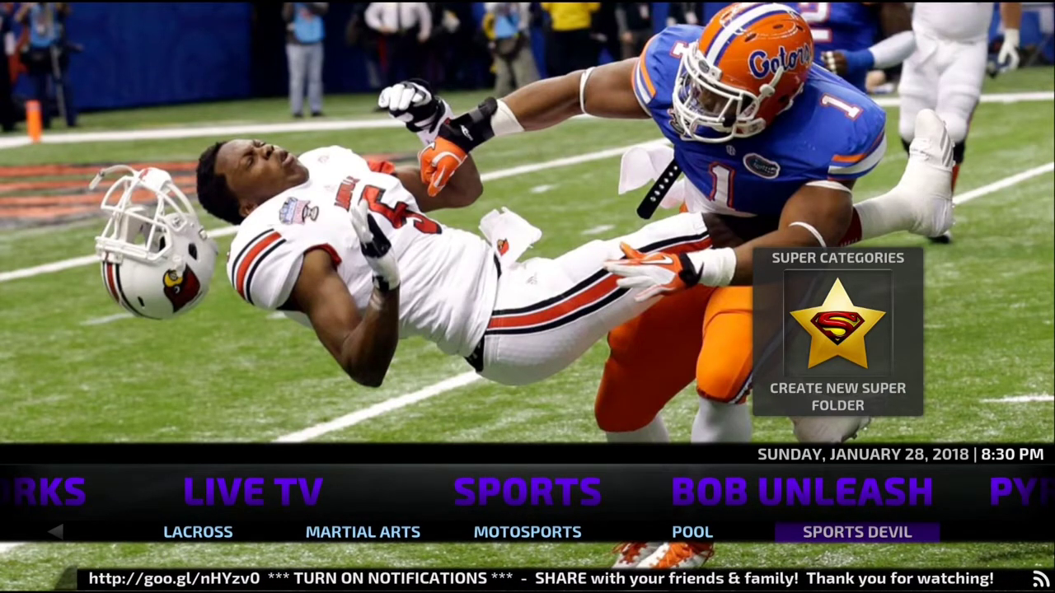
mouse_move(774, 492)
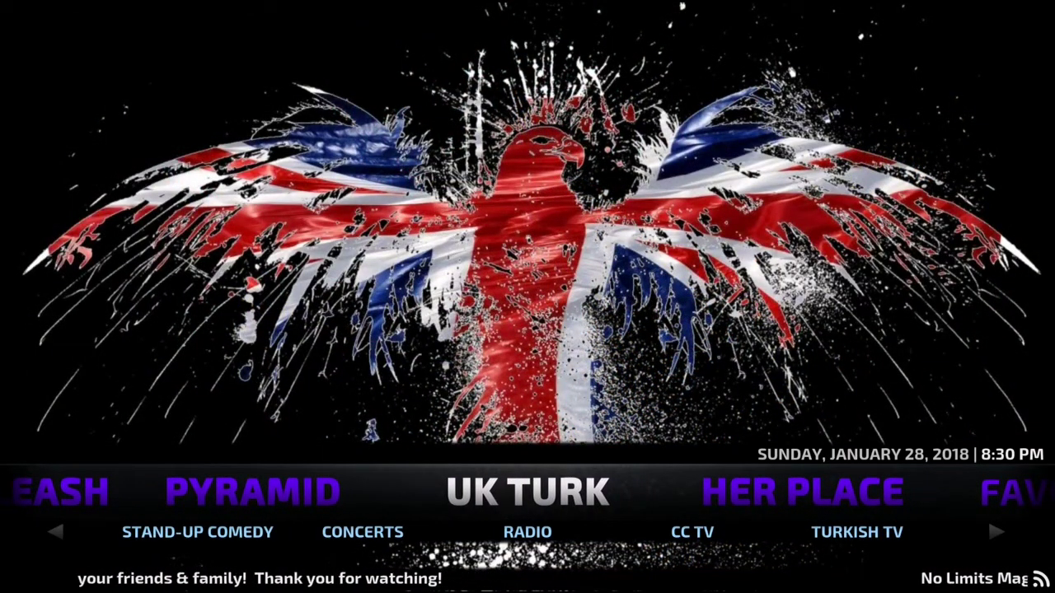
- Step through the UK TURK categories past FITNESS to FAVORITES, then switch to HER PLACE
mouse_move(668, 533)
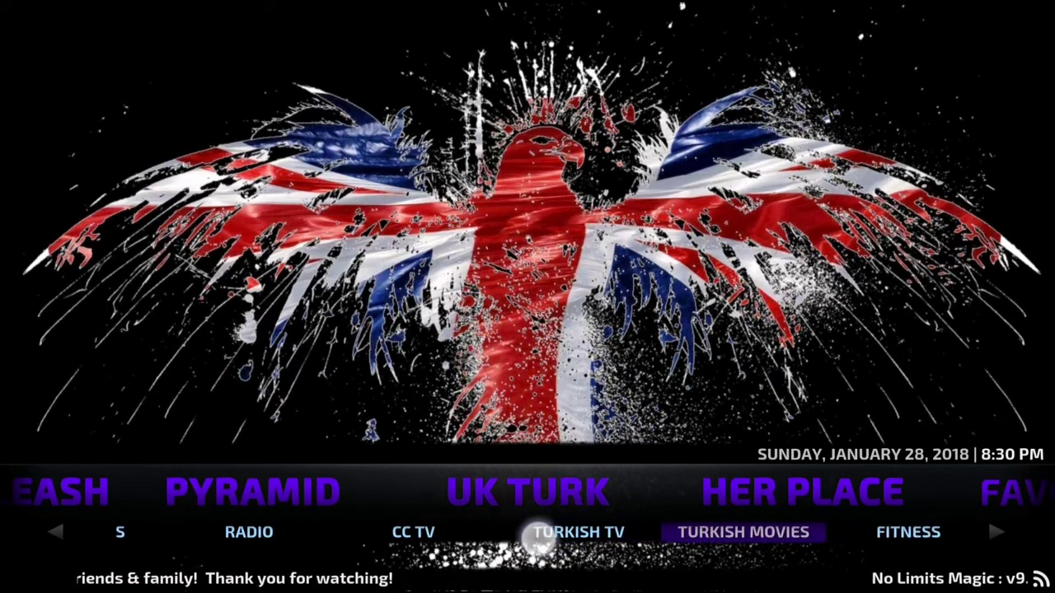
key(Right)
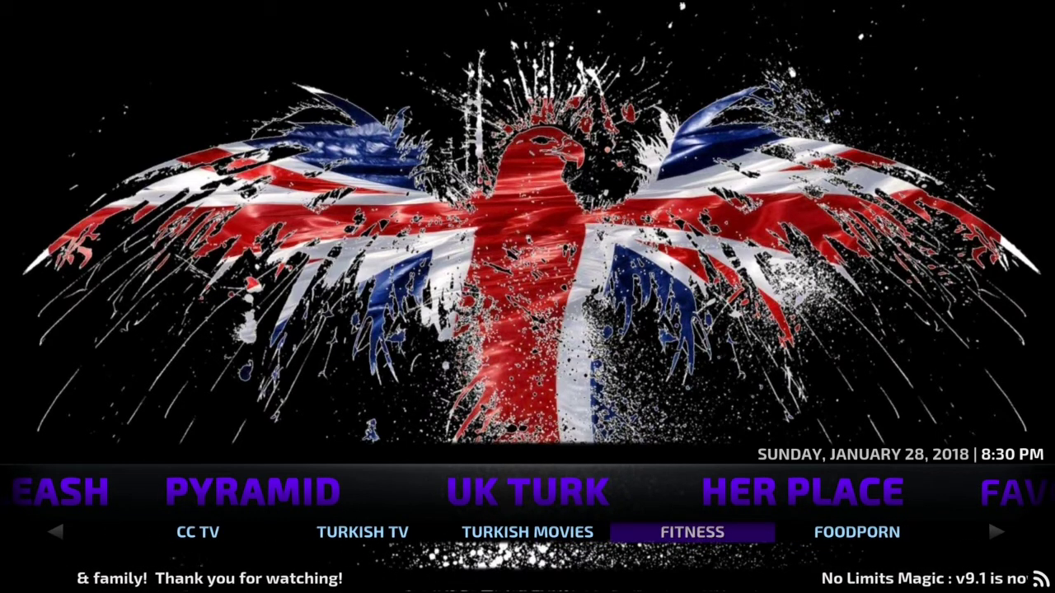
key(Right)
key(Right)
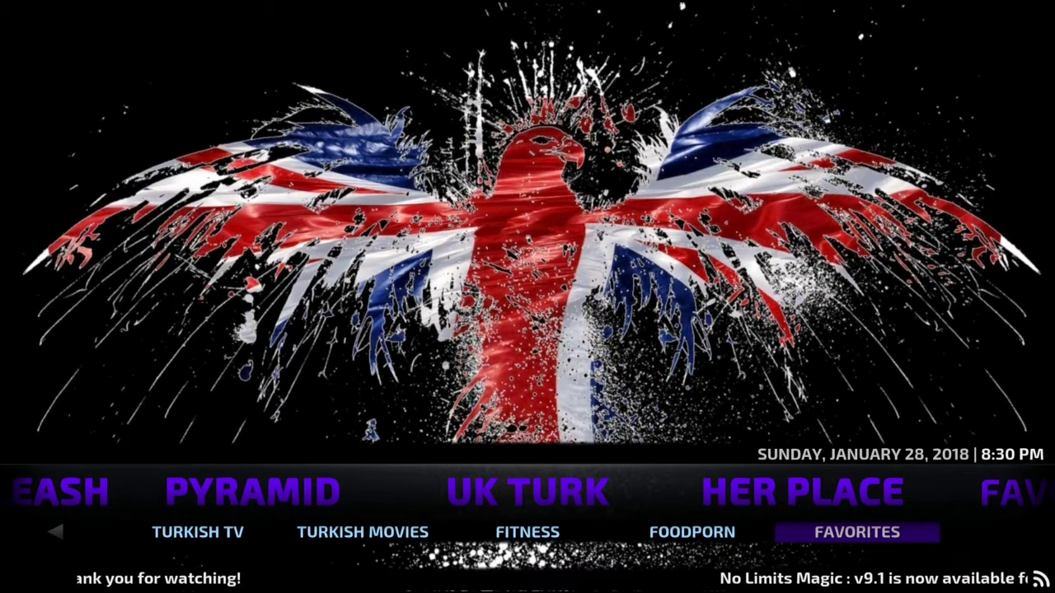
click(907, 492)
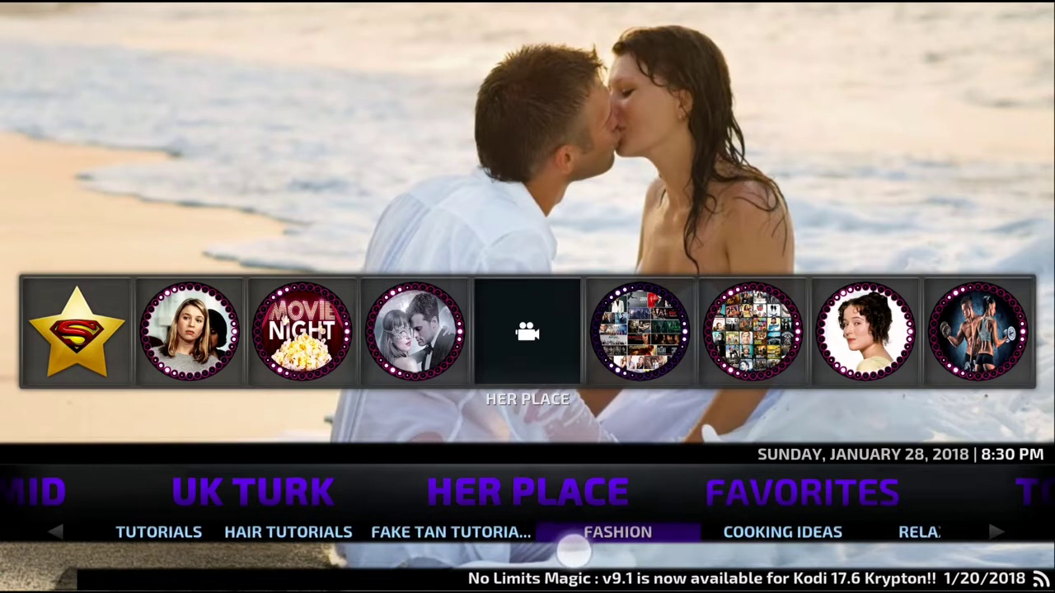
- Browse HER PLACE to NICHOLAS SPARKS and HALLMARK SERIES, then move to FAVORITES and the stock home screen
key(Right)
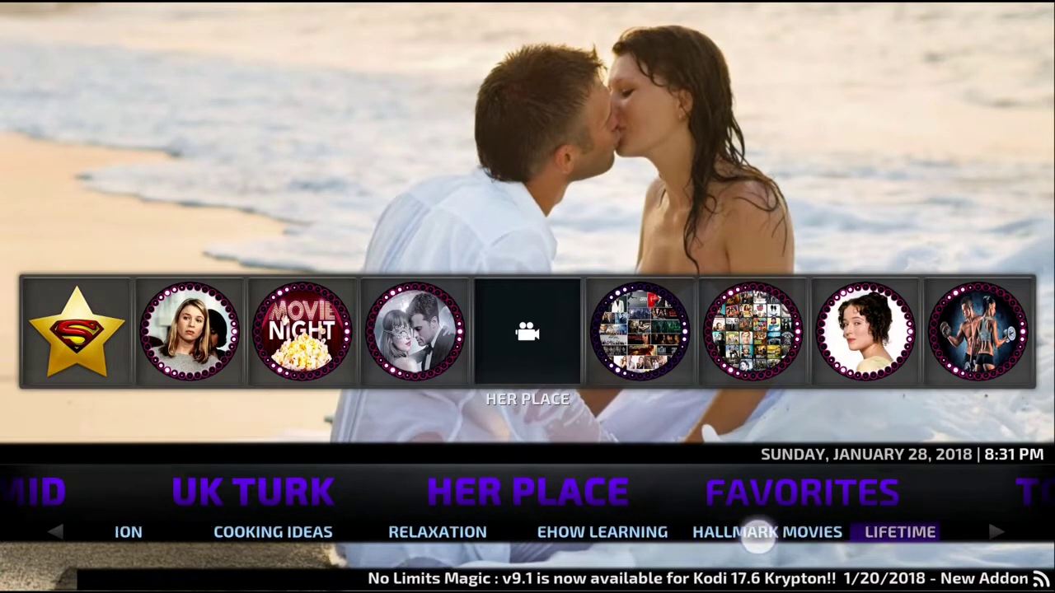
key(Right)
key(Right)
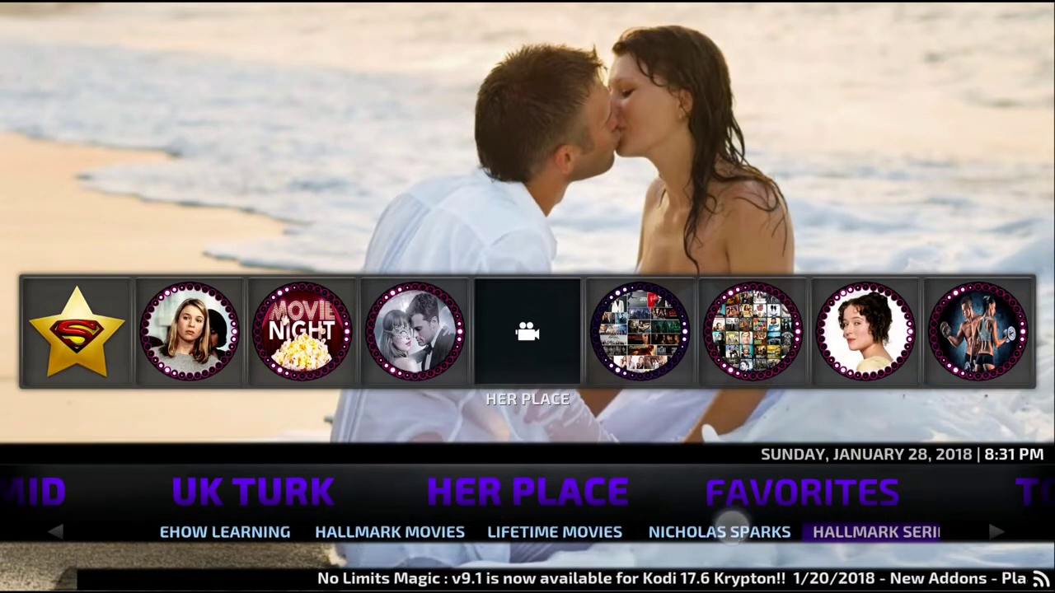
key(Right)
key(Right)
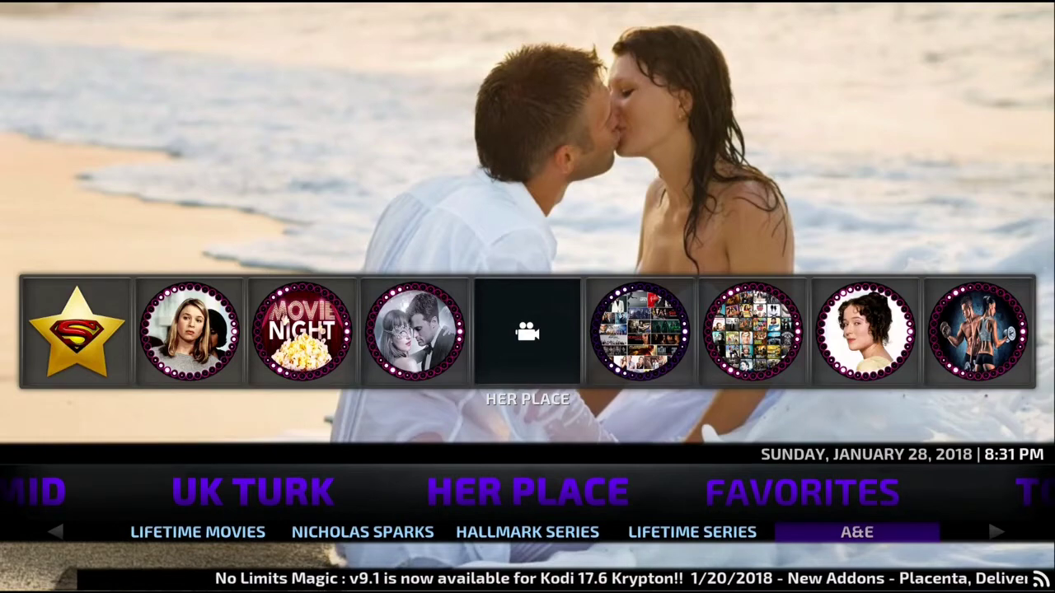
key(Up)
key(Right)
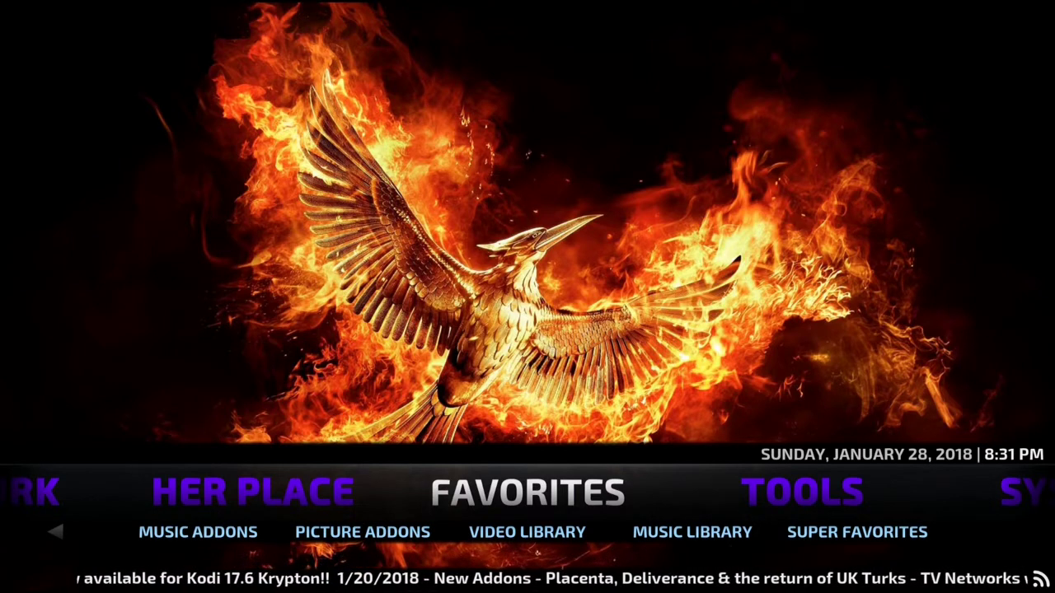
key(Left)
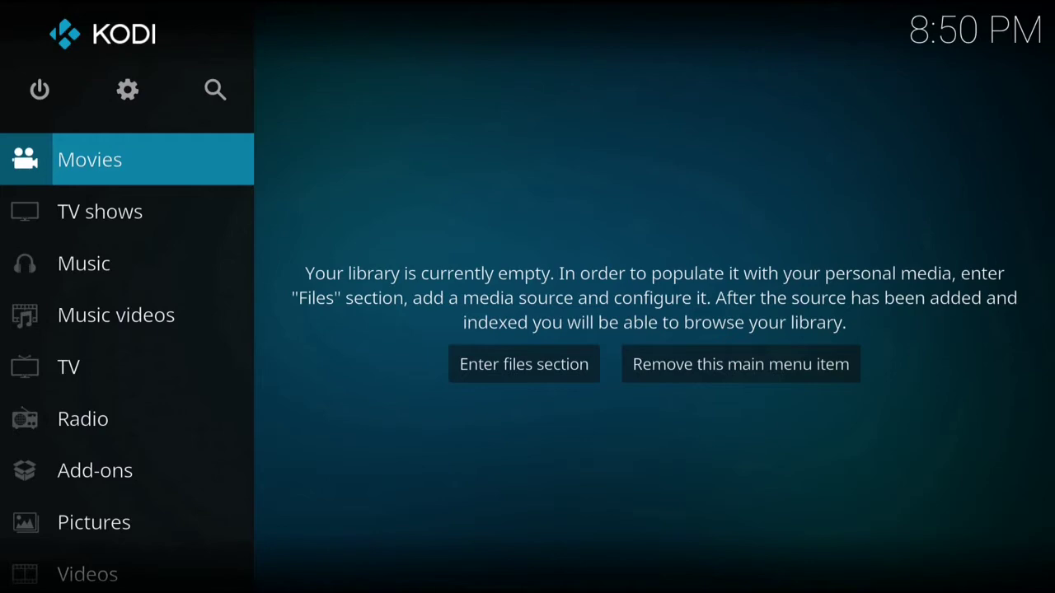
- In System > Add-ons settings, enable Unknown sources (accepting the warning) and Show notifications
key(Up)
key(Return)
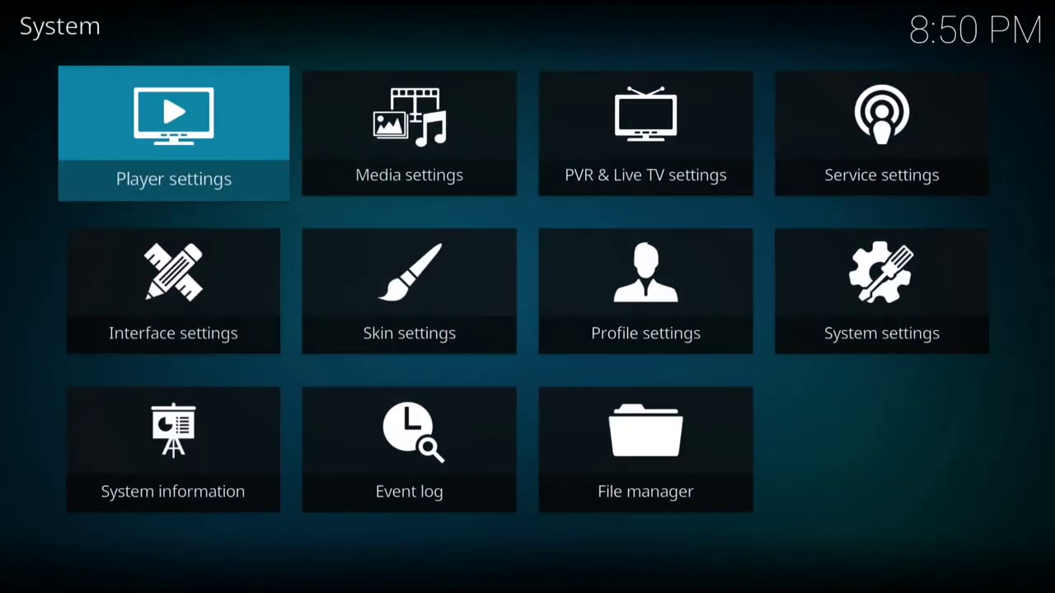
click(896, 304)
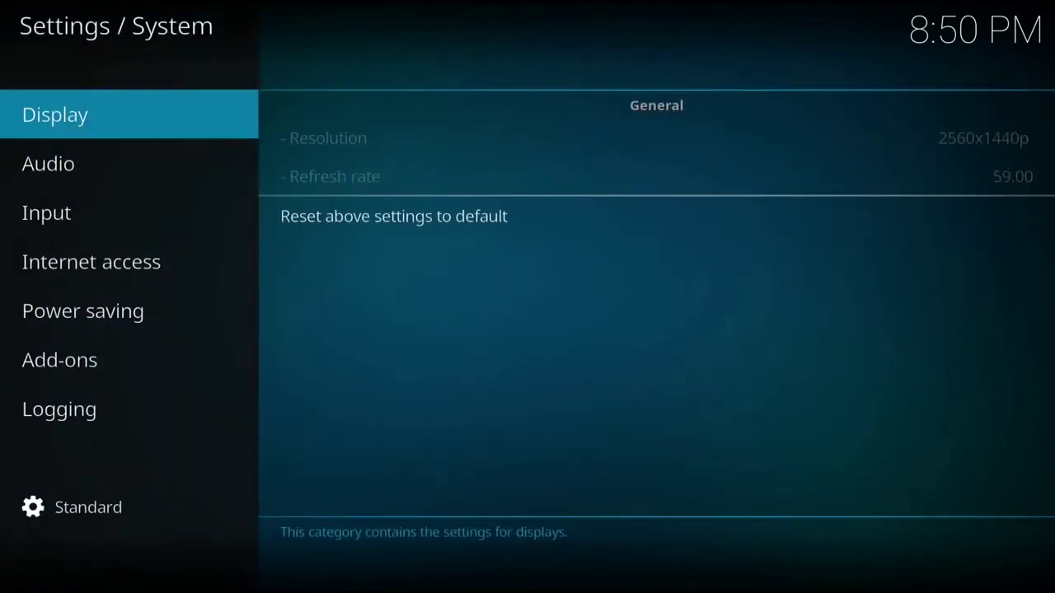
click(59, 360)
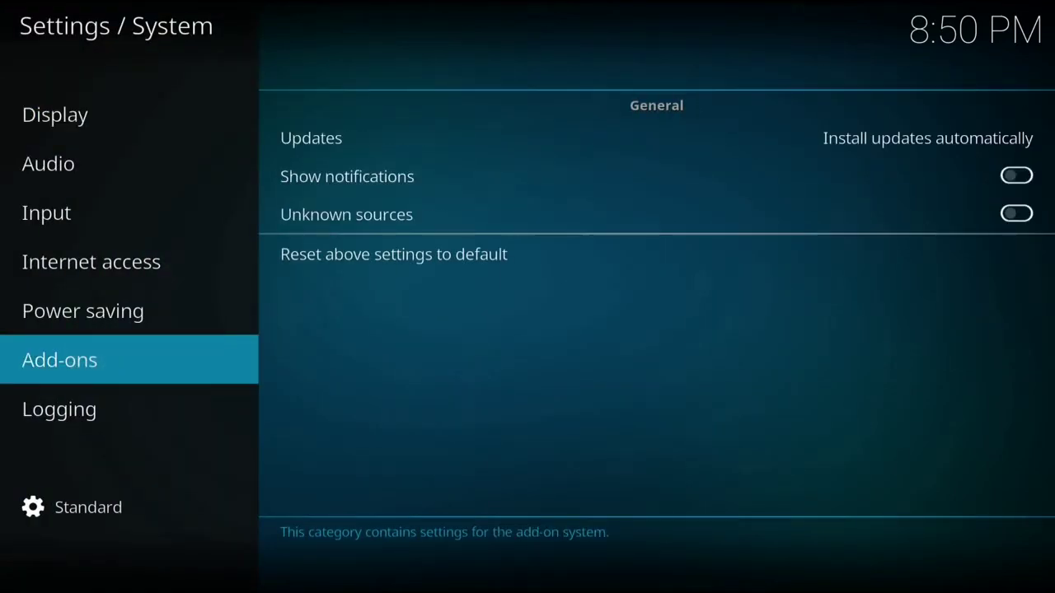
click(1016, 215)
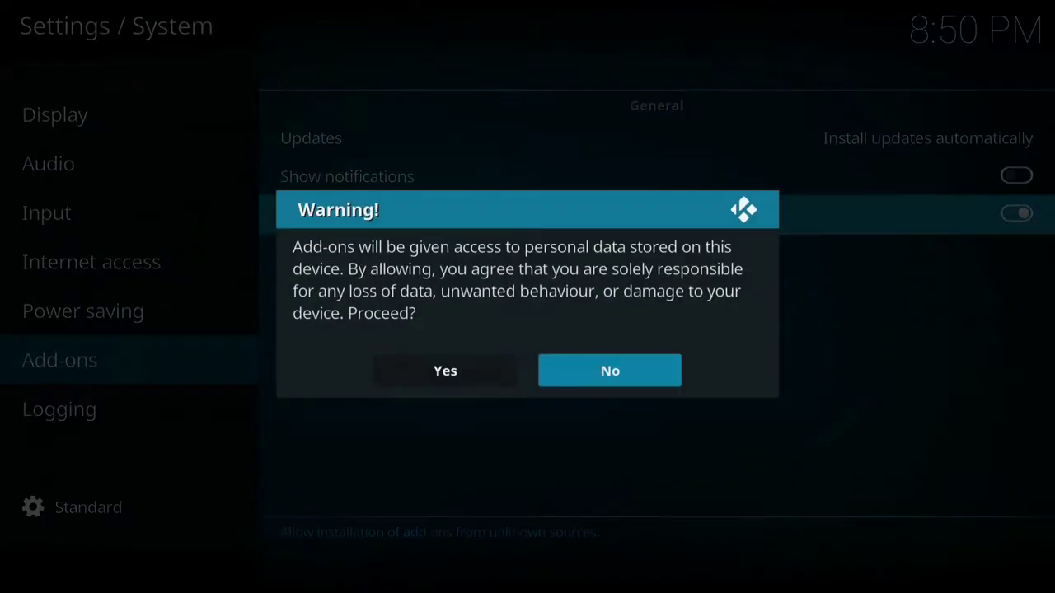
click(445, 371)
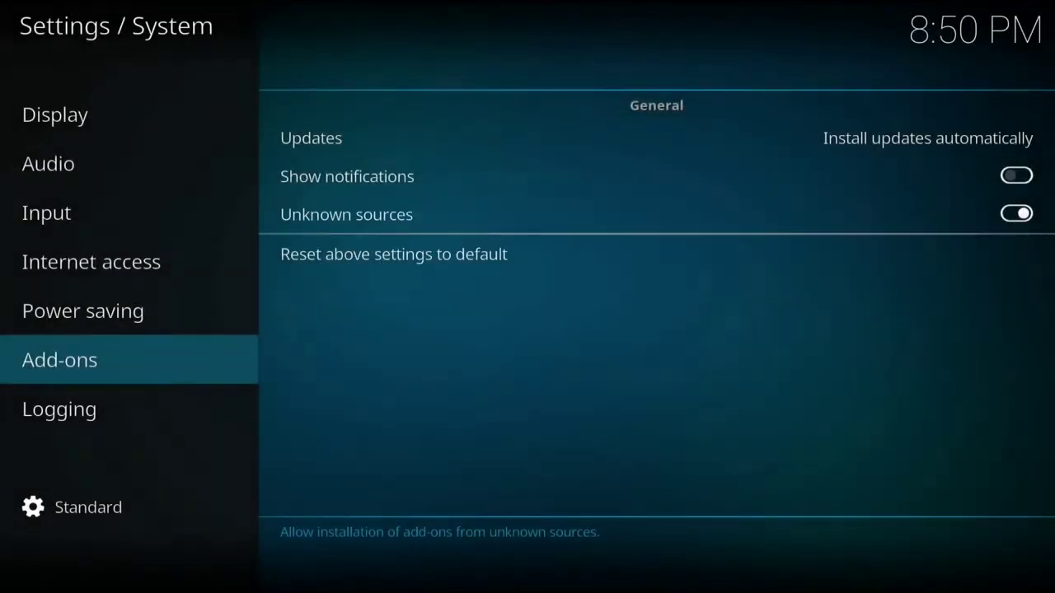
click(1016, 176)
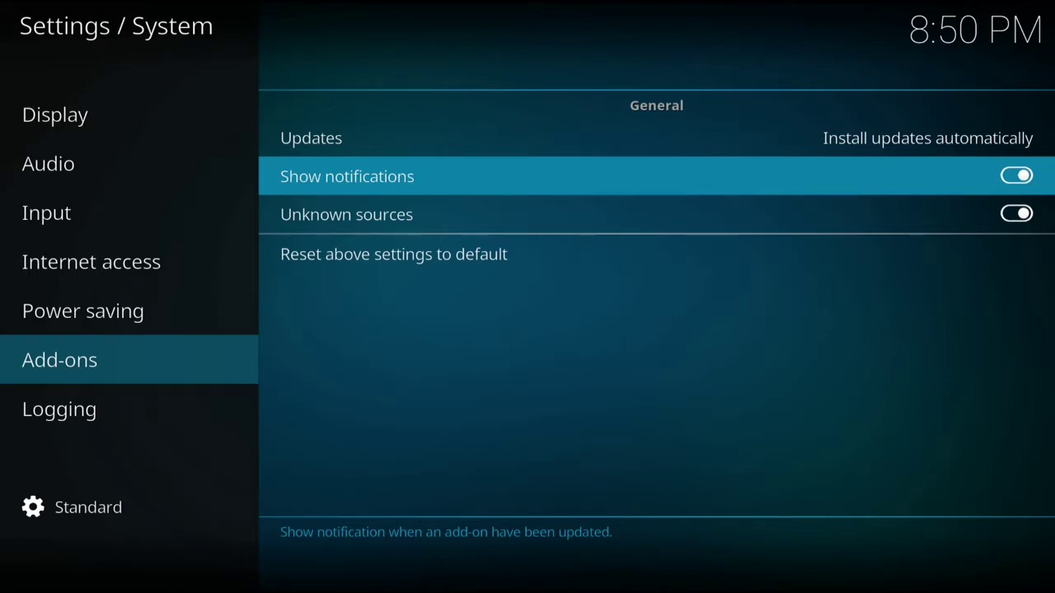
key(Escape)
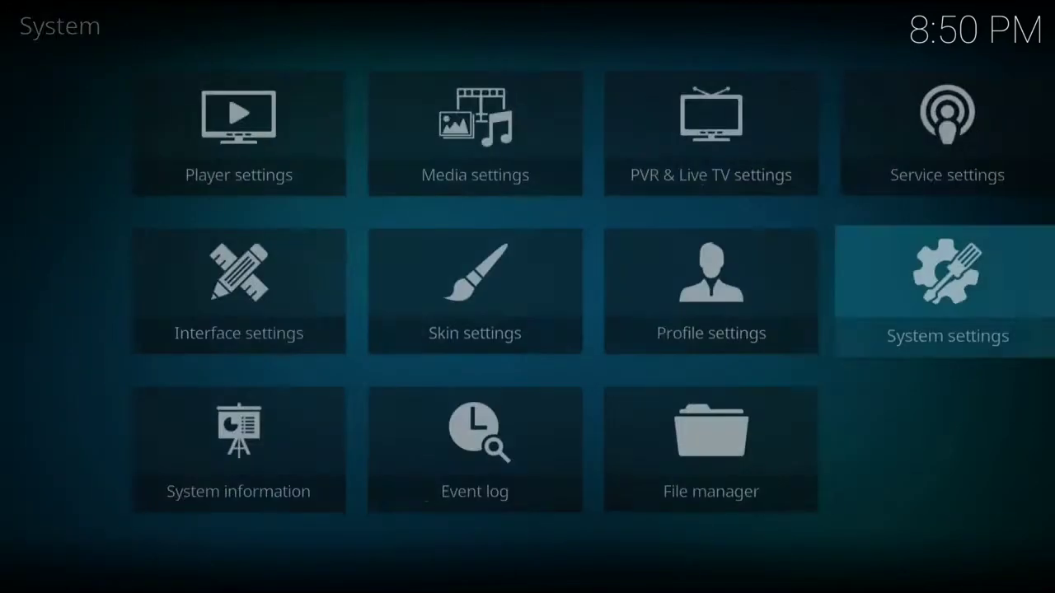
key(Down)
key(Return)
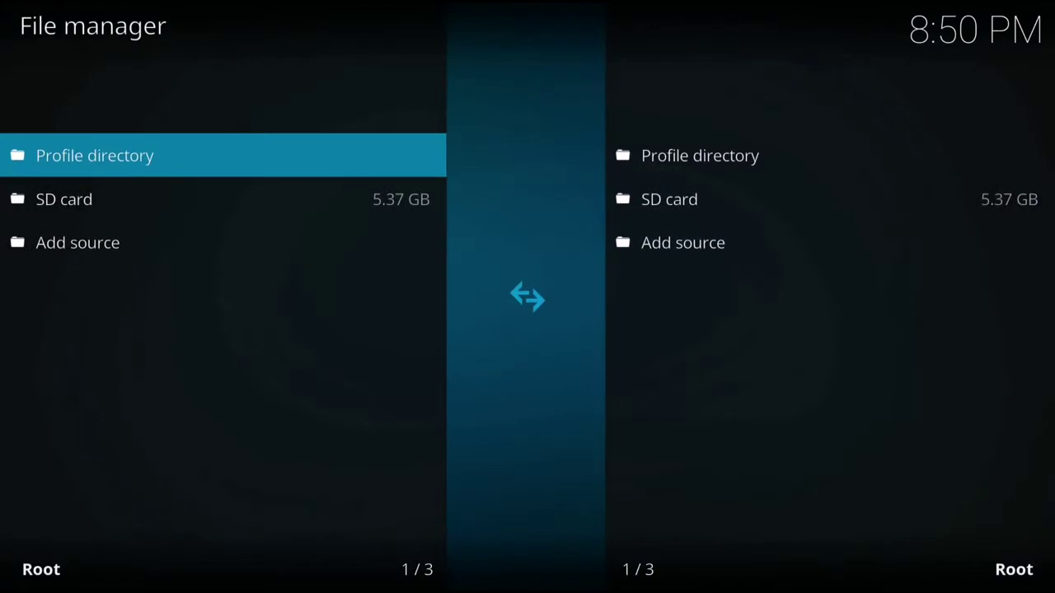
click(115, 241)
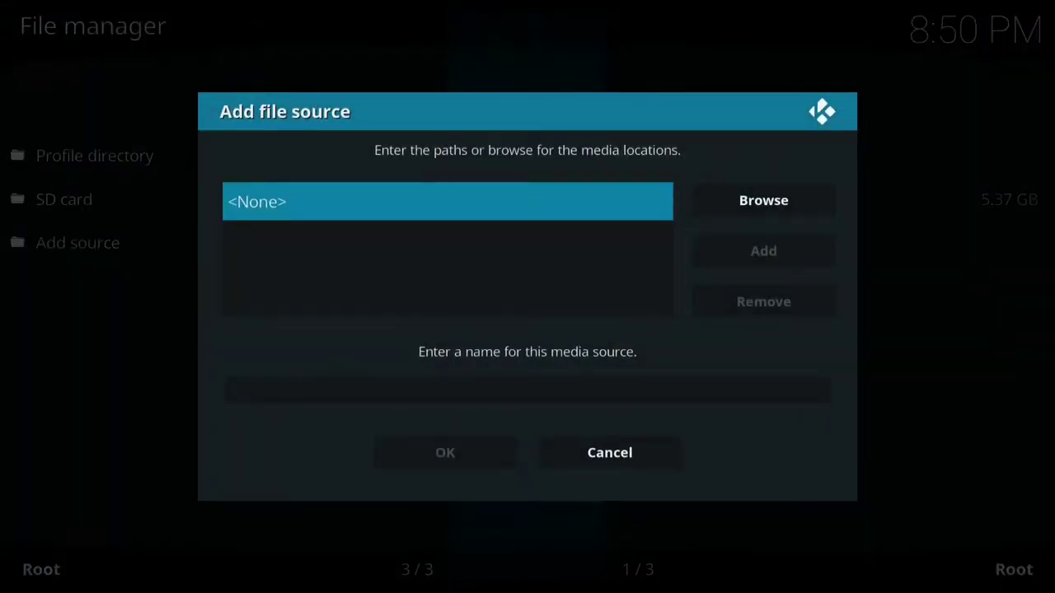
click(257, 202)
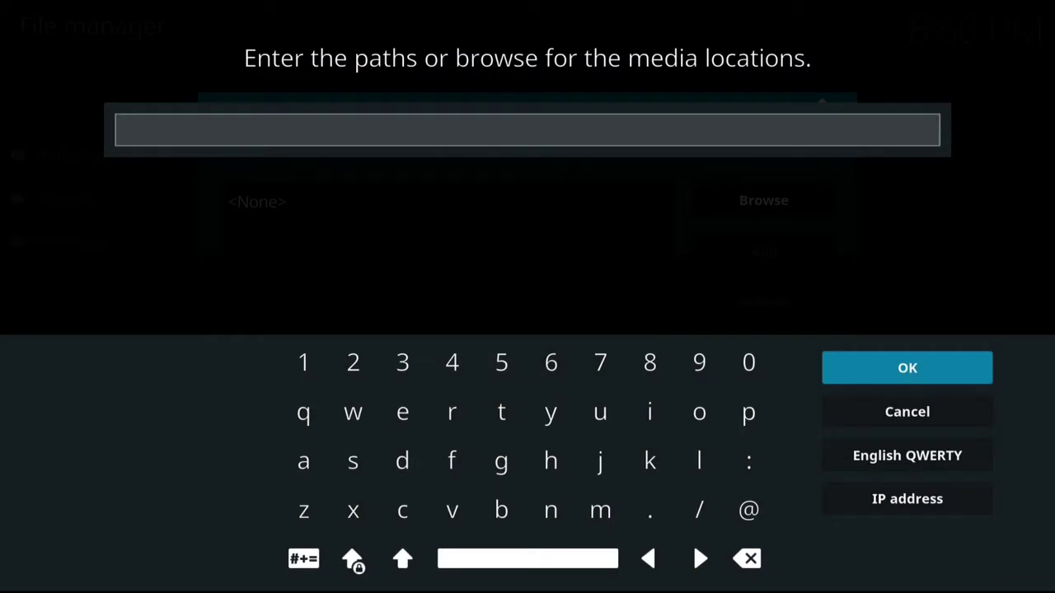
click(550, 460)
click(501, 412)
click(501, 412)
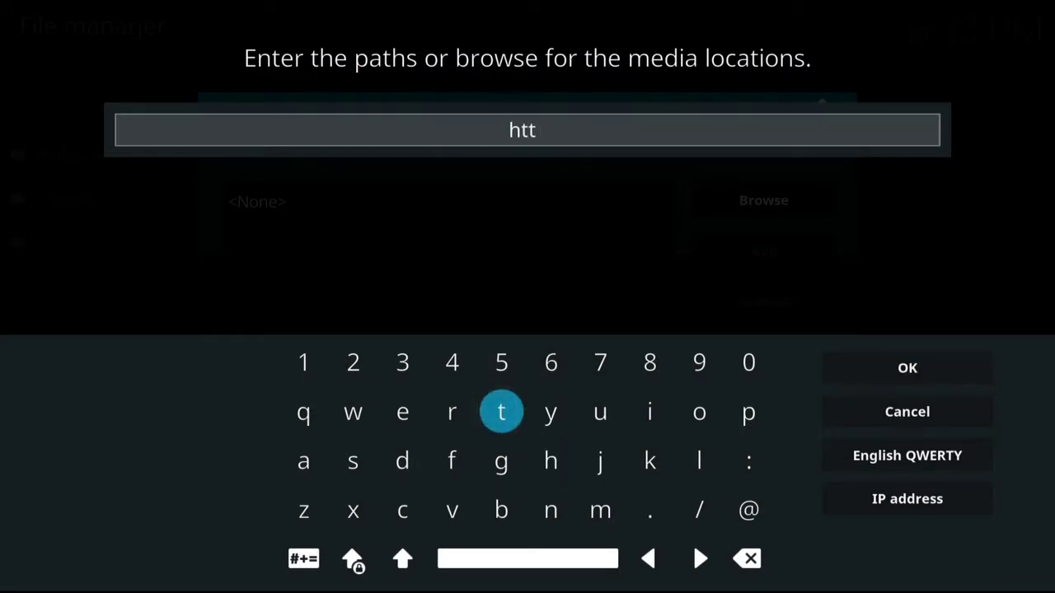
click(748, 412)
click(748, 460)
click(698, 510)
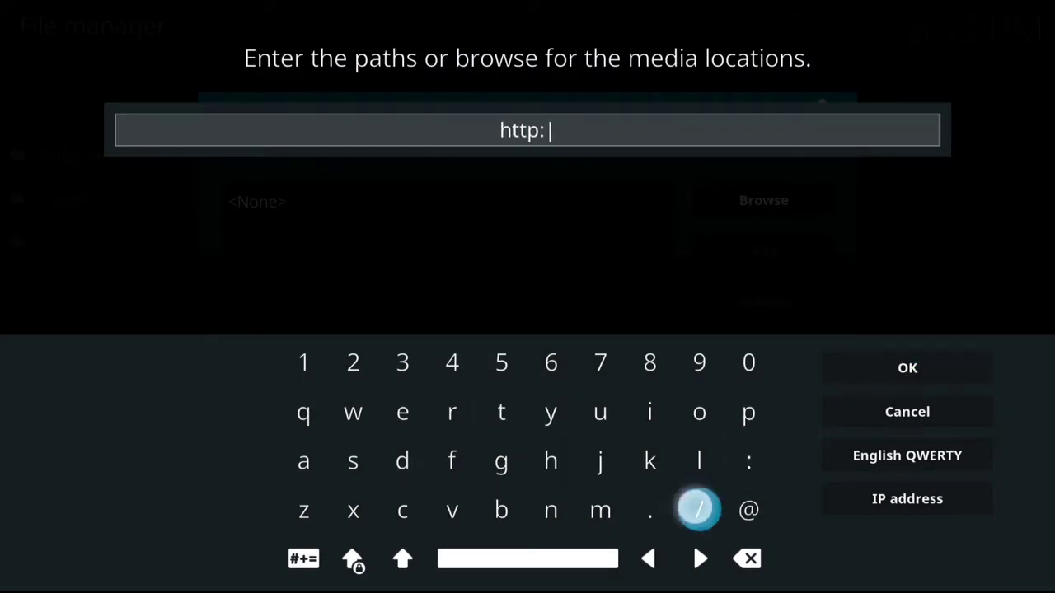
click(699, 510)
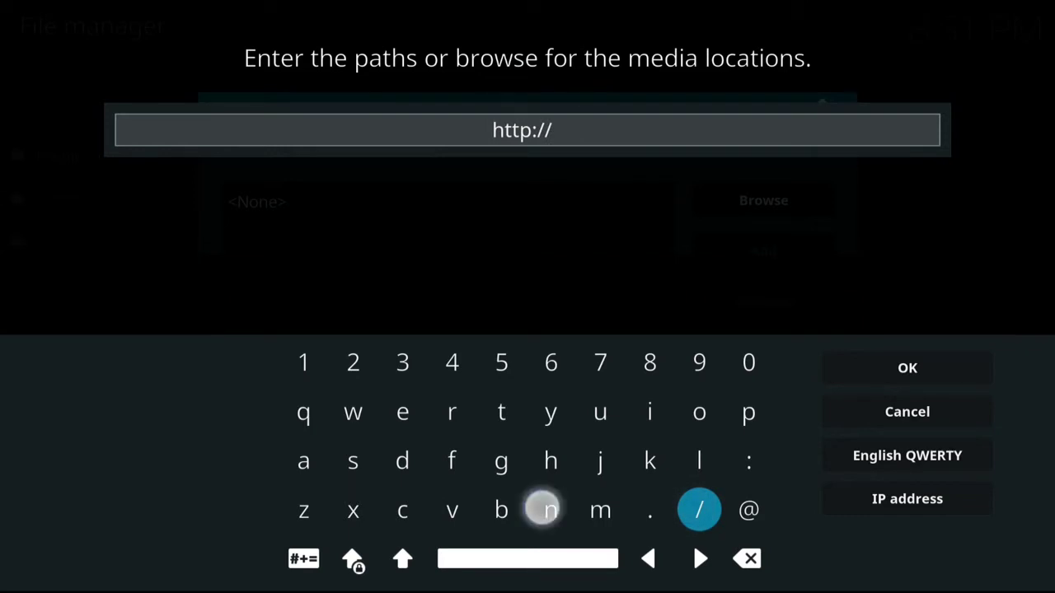
- Continue the address with nolimitsbuilds, correcting two mistyped letters along the way
click(551, 510)
click(698, 412)
click(698, 461)
click(600, 412)
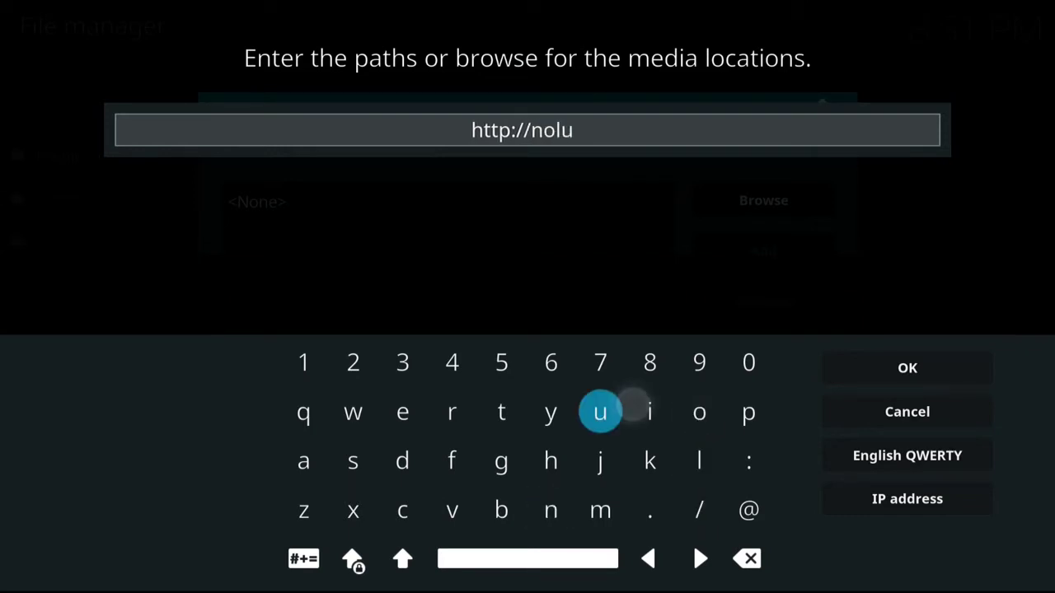
click(600, 510)
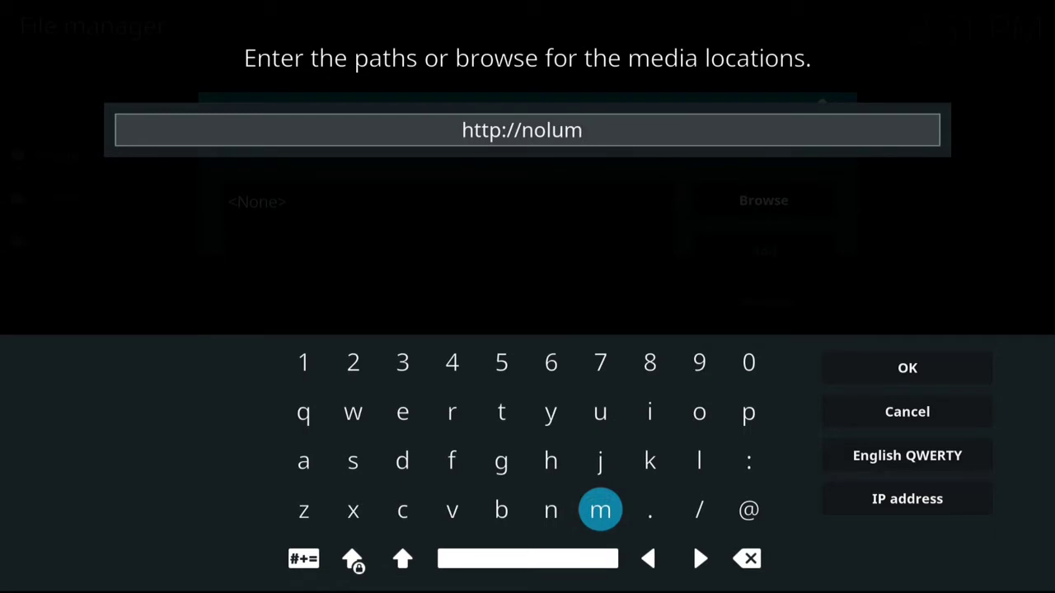
click(749, 559)
click(749, 559)
click(649, 412)
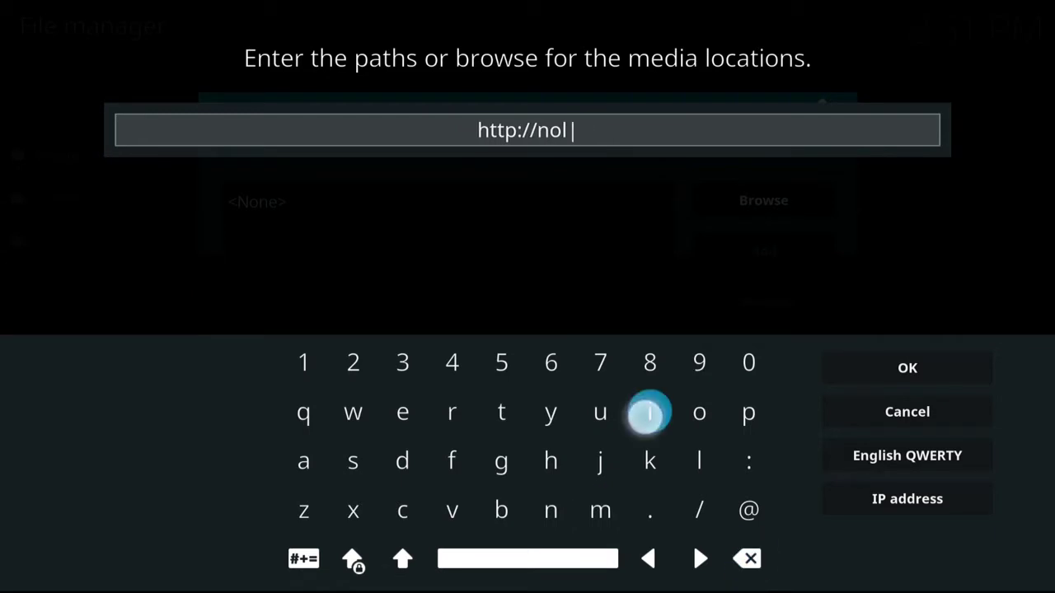
click(600, 510)
click(650, 412)
click(501, 412)
click(343, 473)
click(501, 510)
click(600, 412)
click(650, 412)
click(699, 460)
click(403, 461)
click(352, 461)
- Finish the address with .com/kodi and save the source under the name kodi
click(649, 510)
click(402, 511)
click(699, 412)
click(600, 510)
click(699, 511)
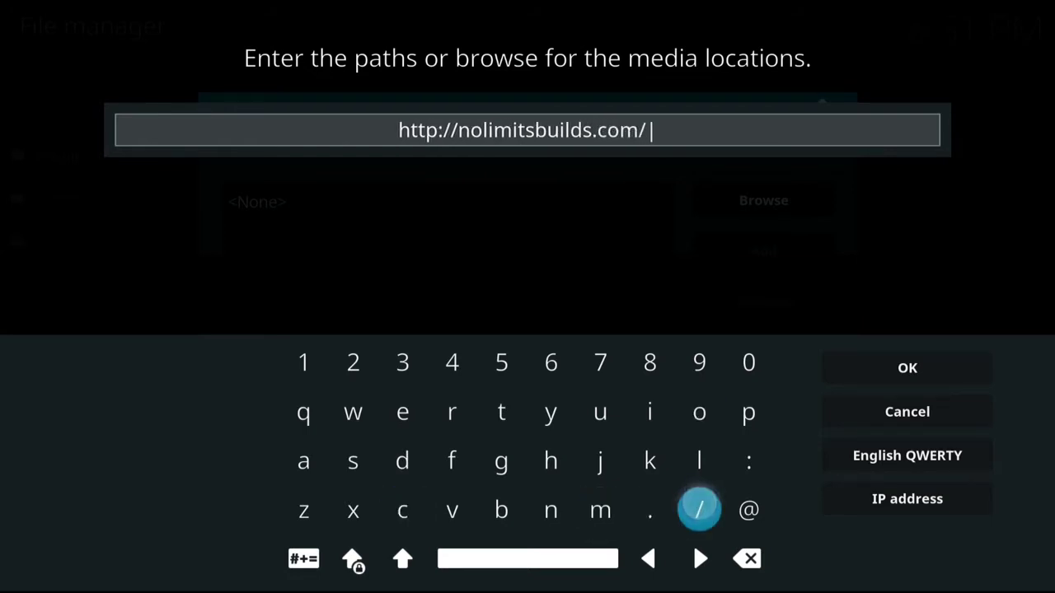
click(649, 460)
click(699, 412)
click(402, 461)
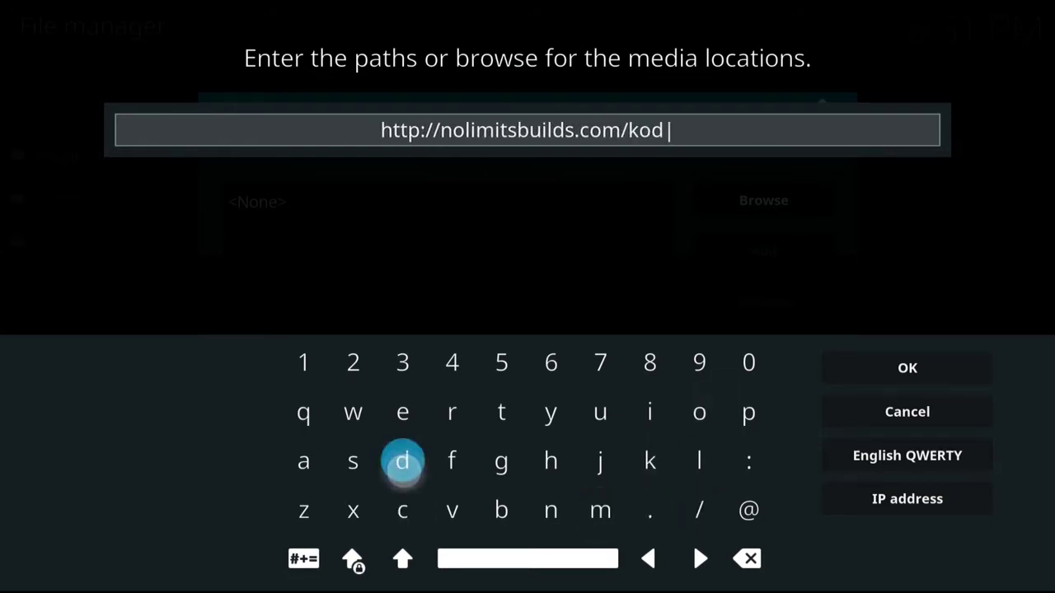
click(650, 412)
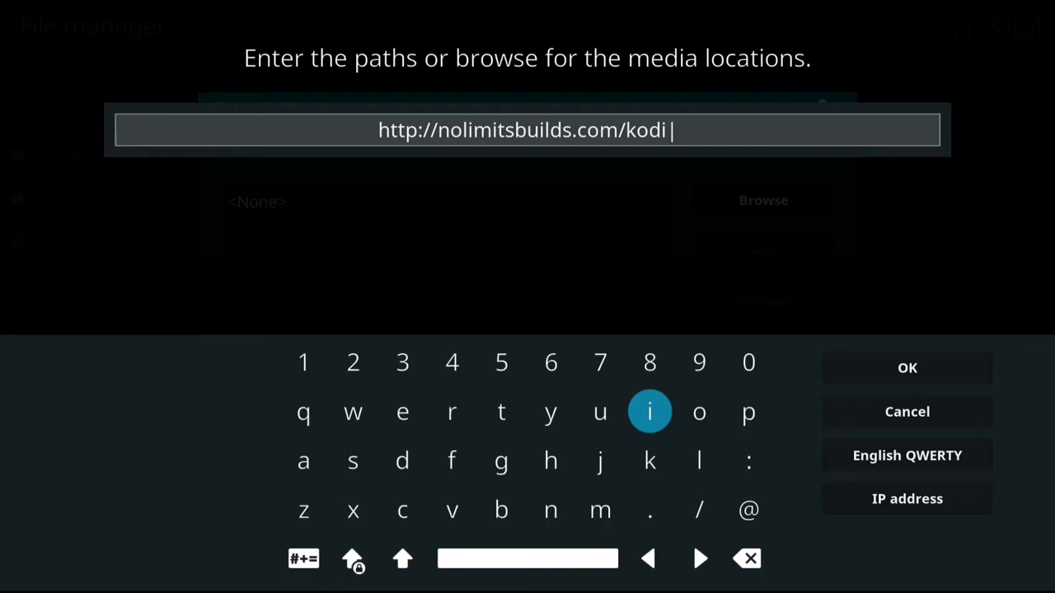
key(Return)
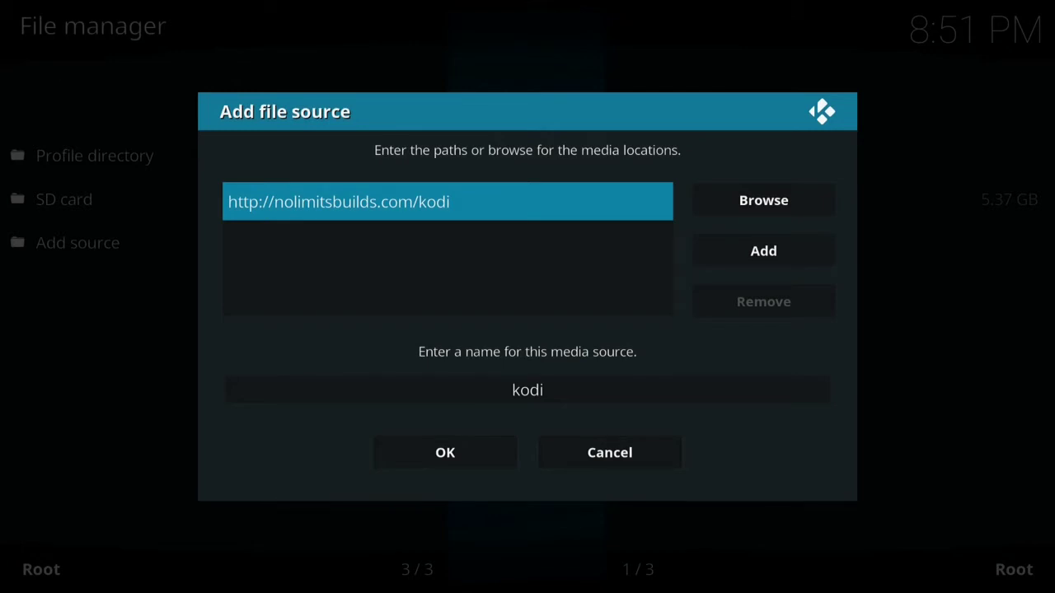
key(Down)
key(Return)
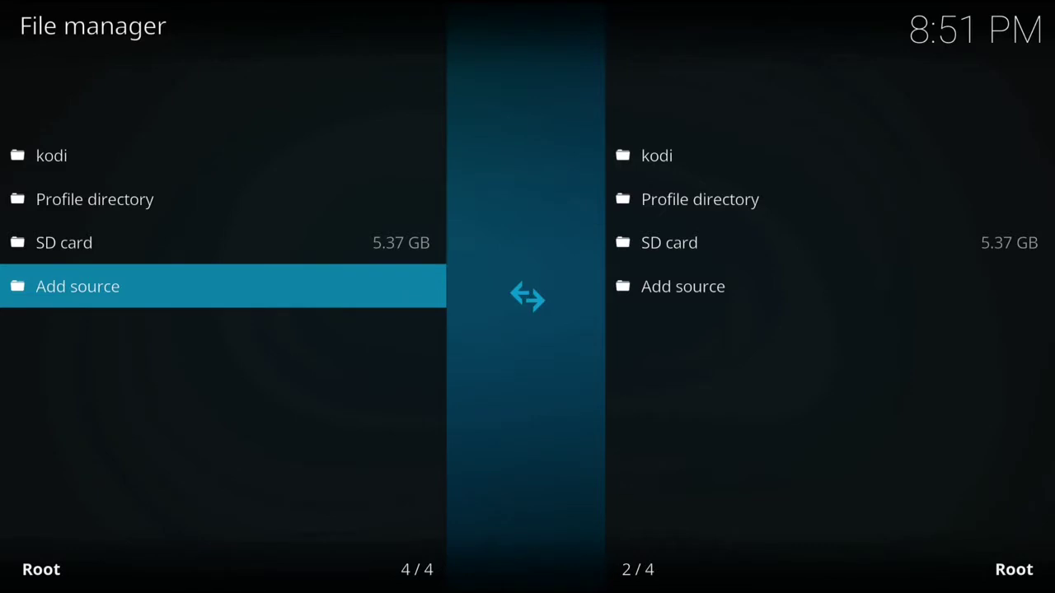
- Install plugin.video.nolimitswizard.zip from the kodi source via Add-on browser > Install from zip file
key(Escape)
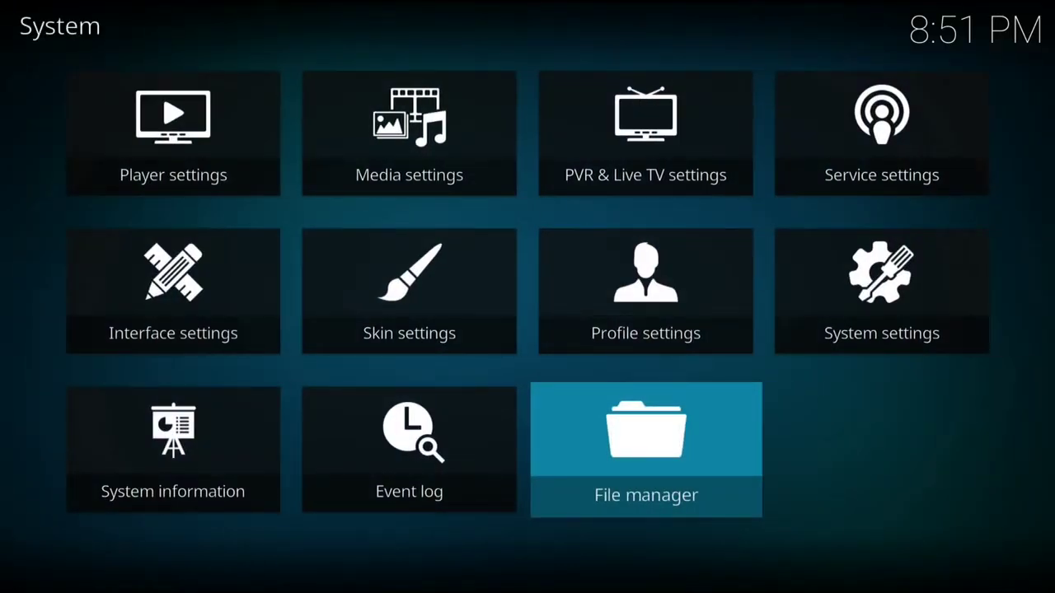
key(Escape)
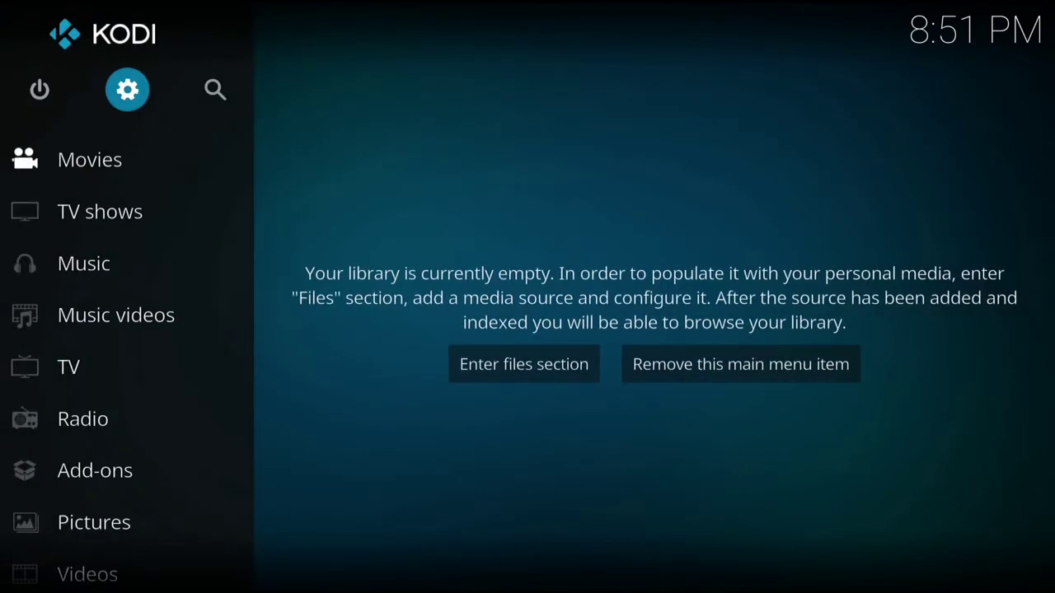
click(130, 472)
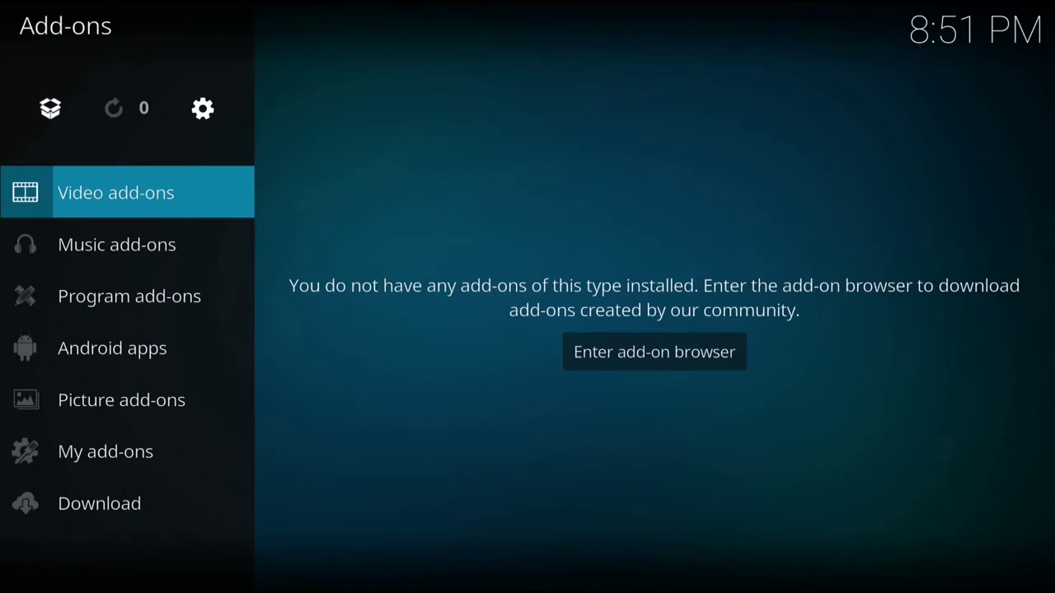
click(610, 352)
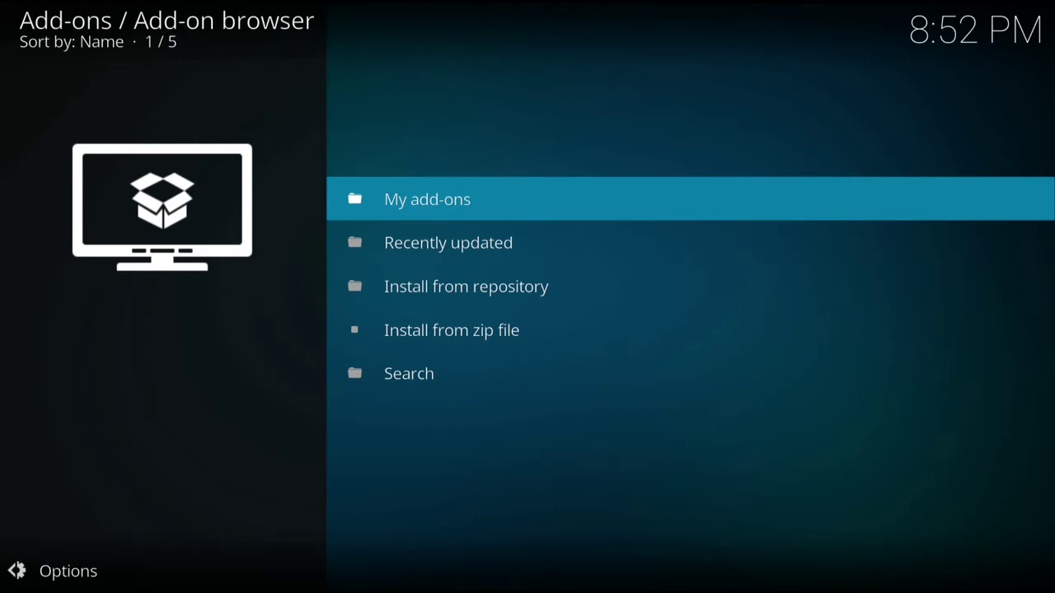
click(452, 330)
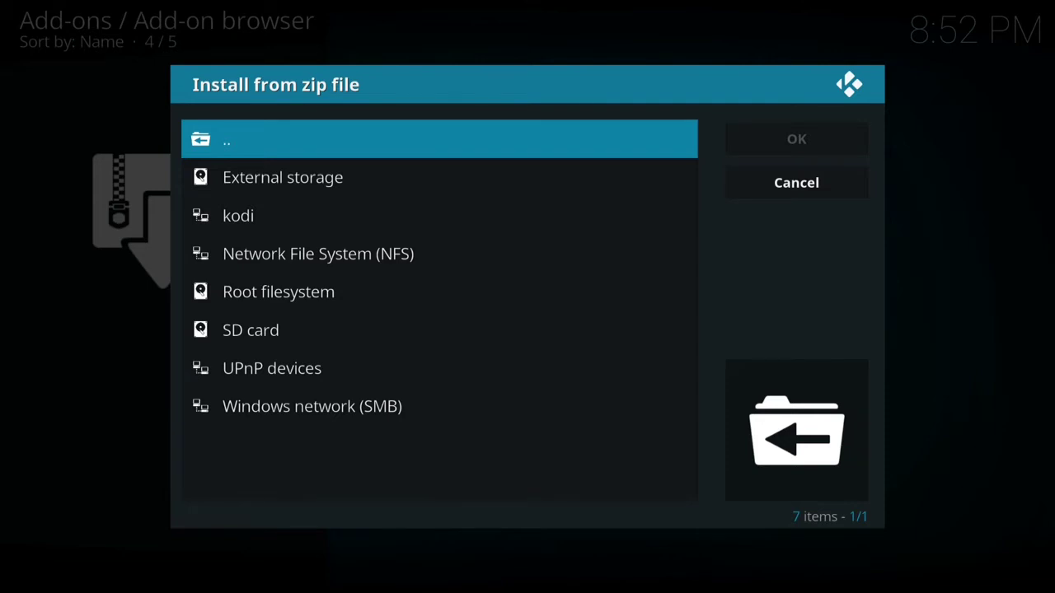
click(263, 215)
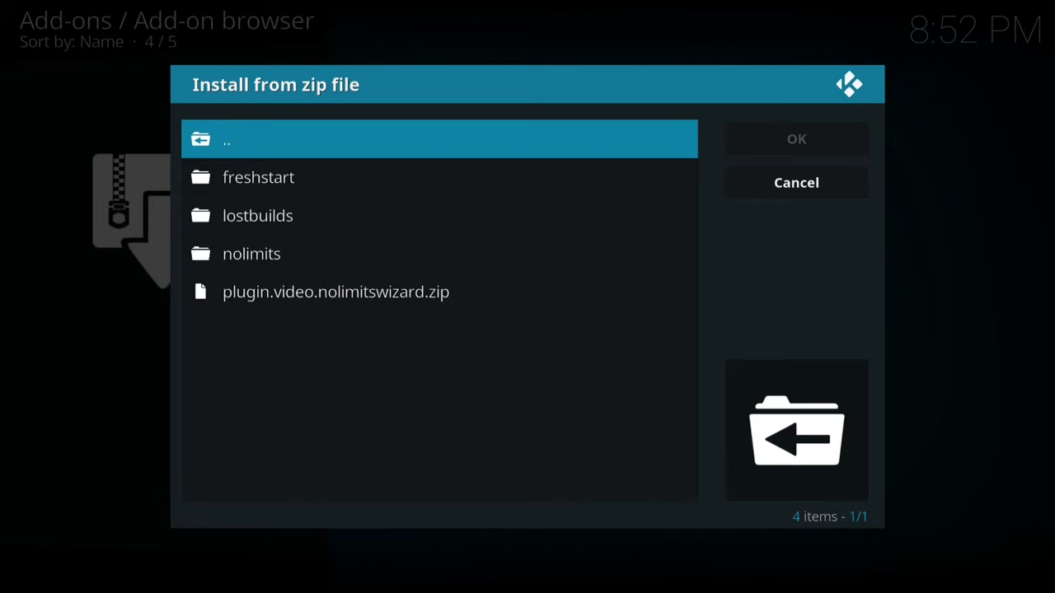
click(376, 299)
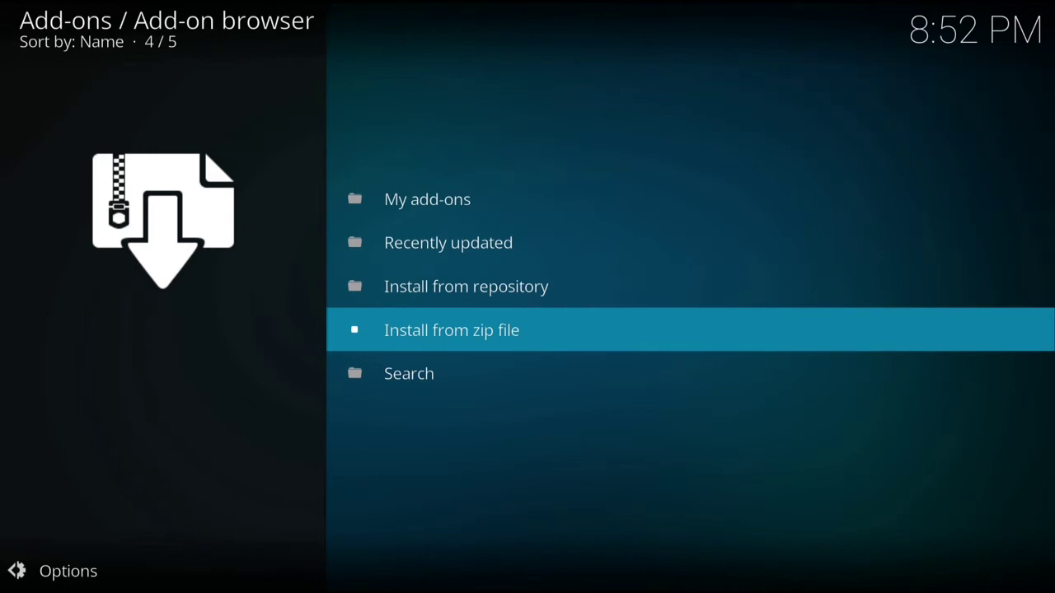
key(BackSpace)
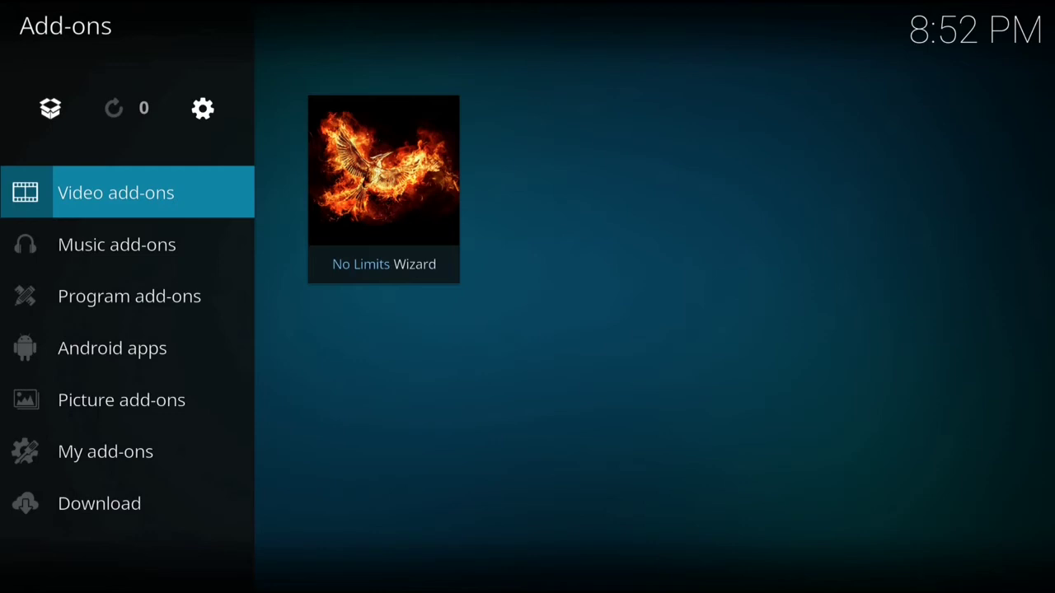
- Launch No Limits Wizard, install the No Limits Magic build, and dismiss the force-close warning
click(398, 194)
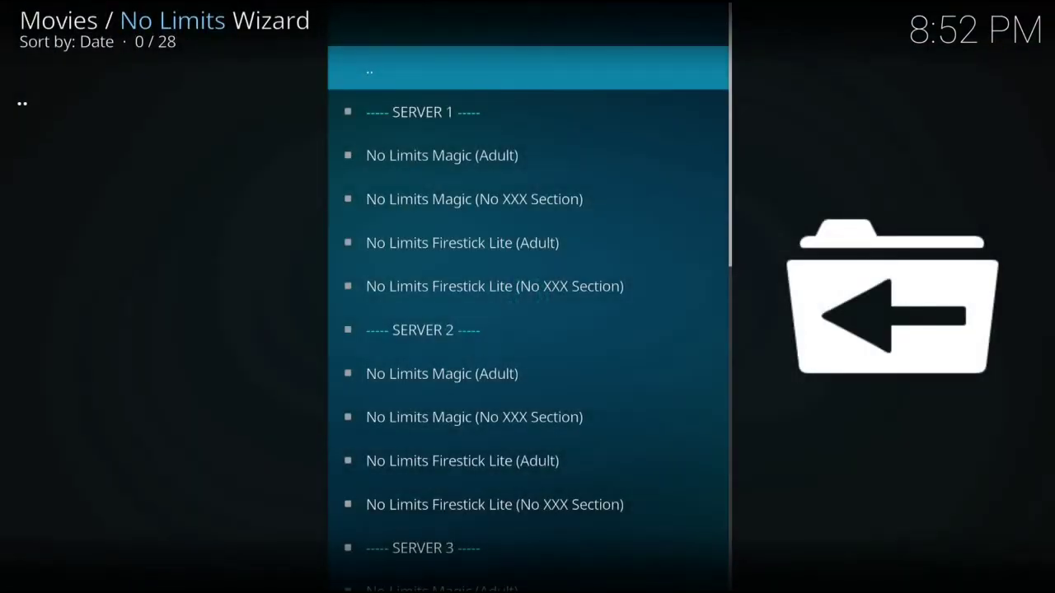
drag(594, 520, 597, 209)
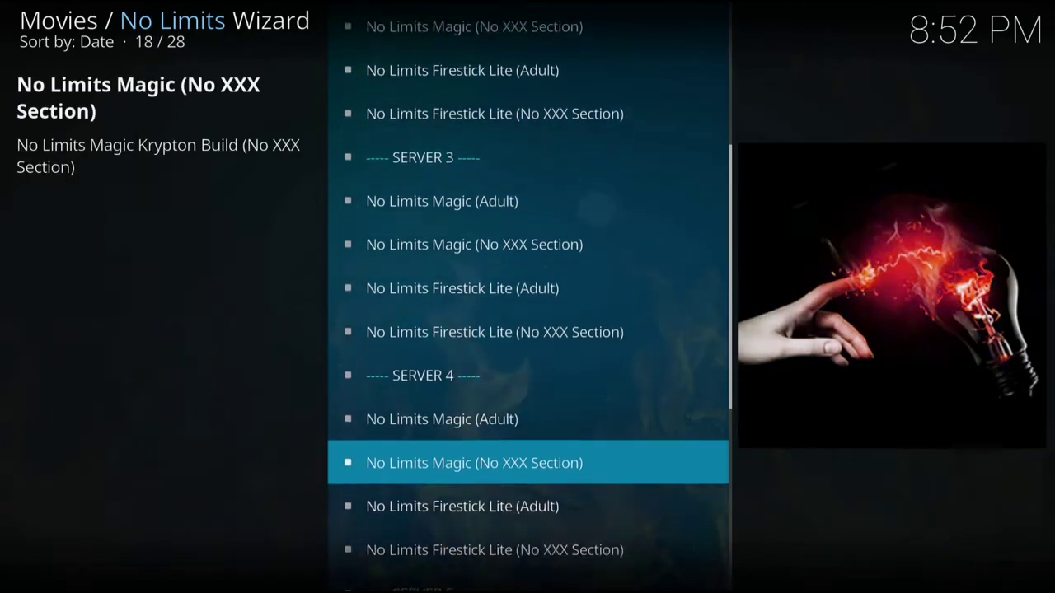
drag(593, 436, 582, 393)
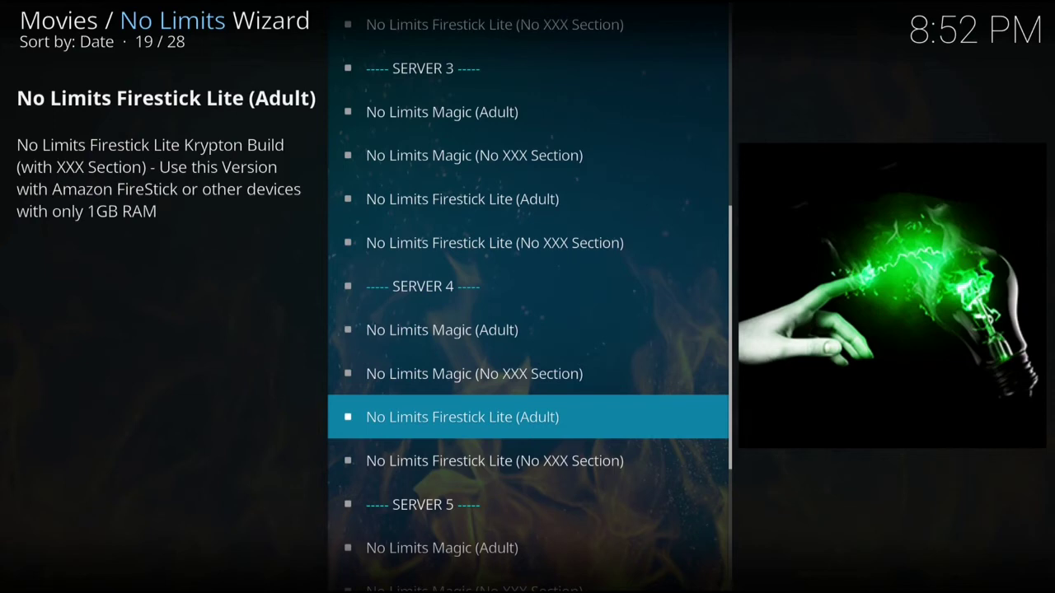
scroll(632, 291, up, 11)
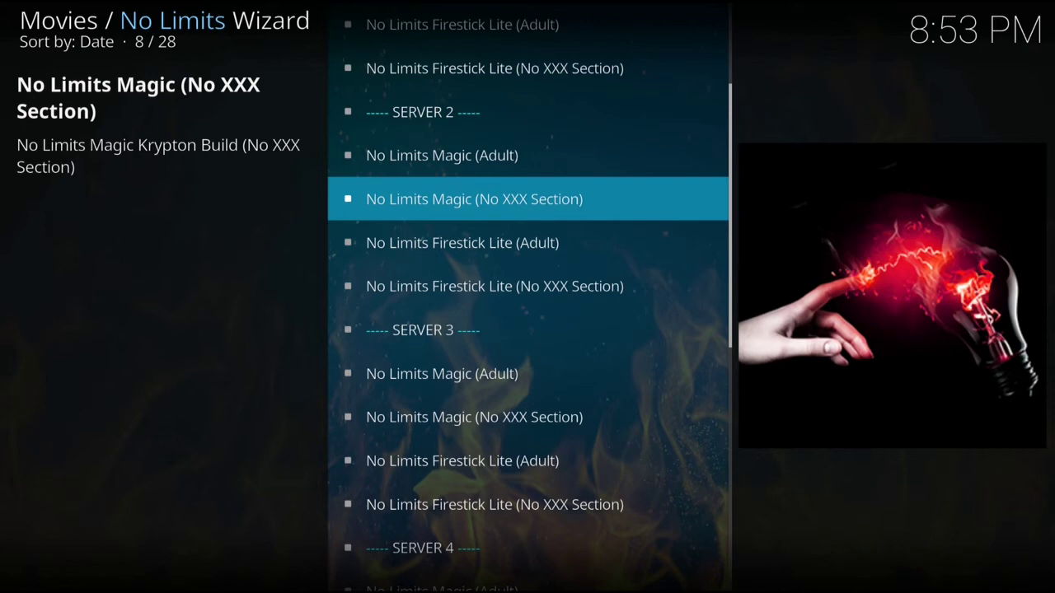
key(Down)
key(Down)
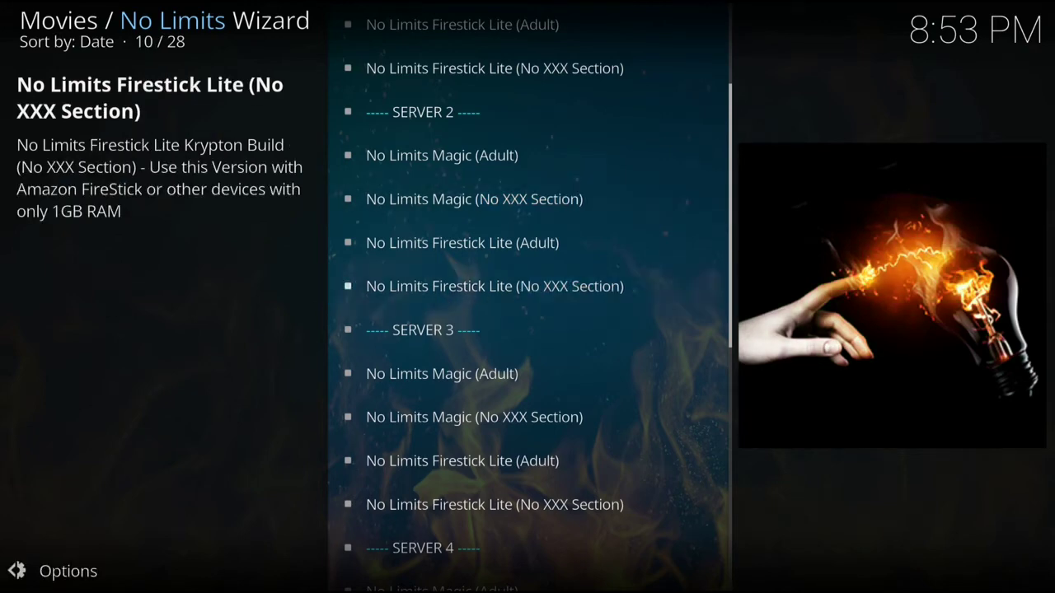
key(Return)
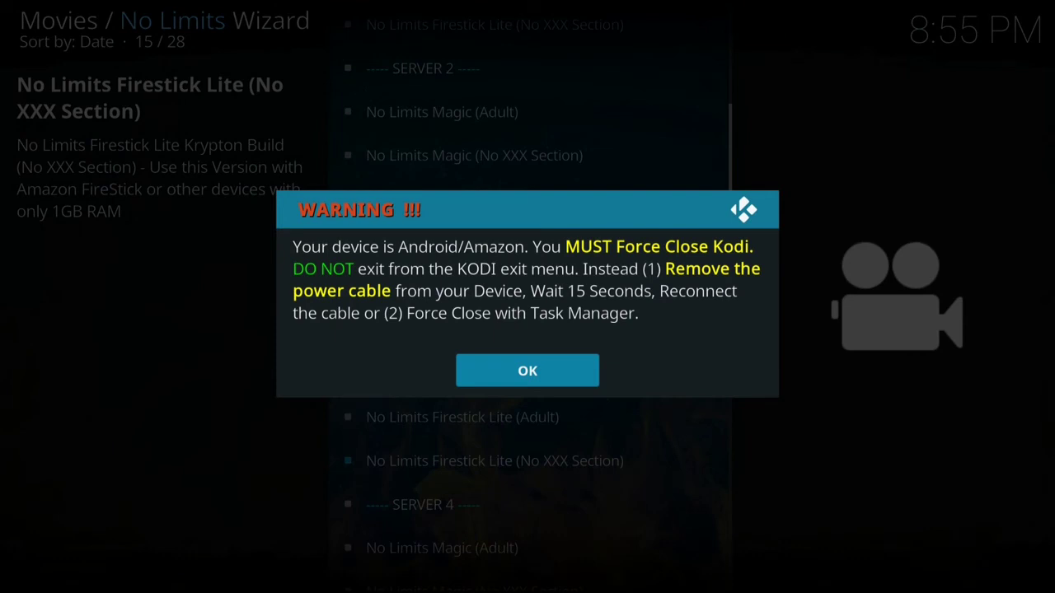
key(Return)
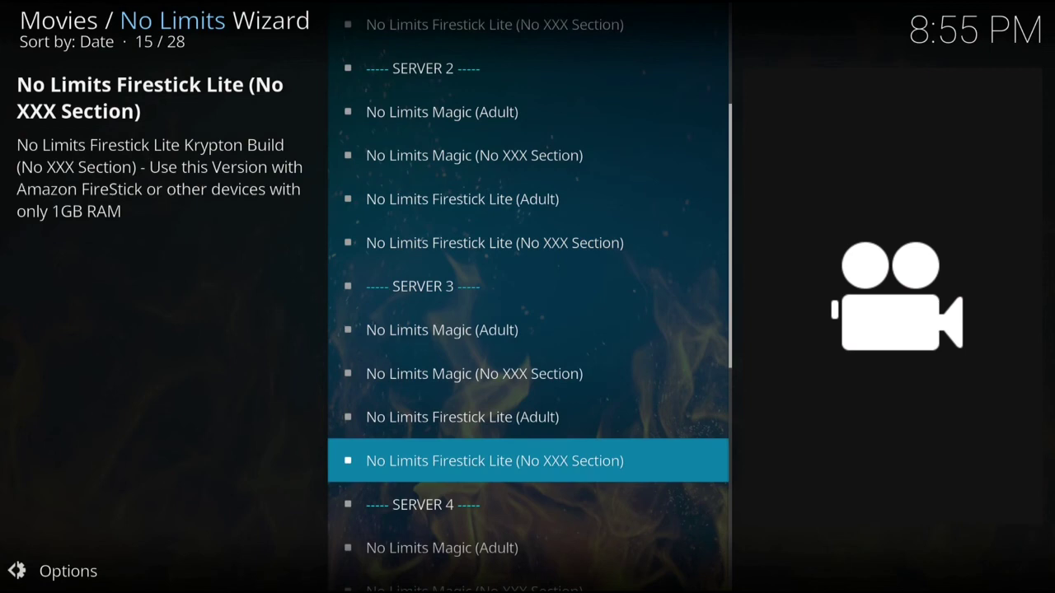
- Close the Kodi card in Android's recent apps view and relaunch Kodi
key(alt+Tab)
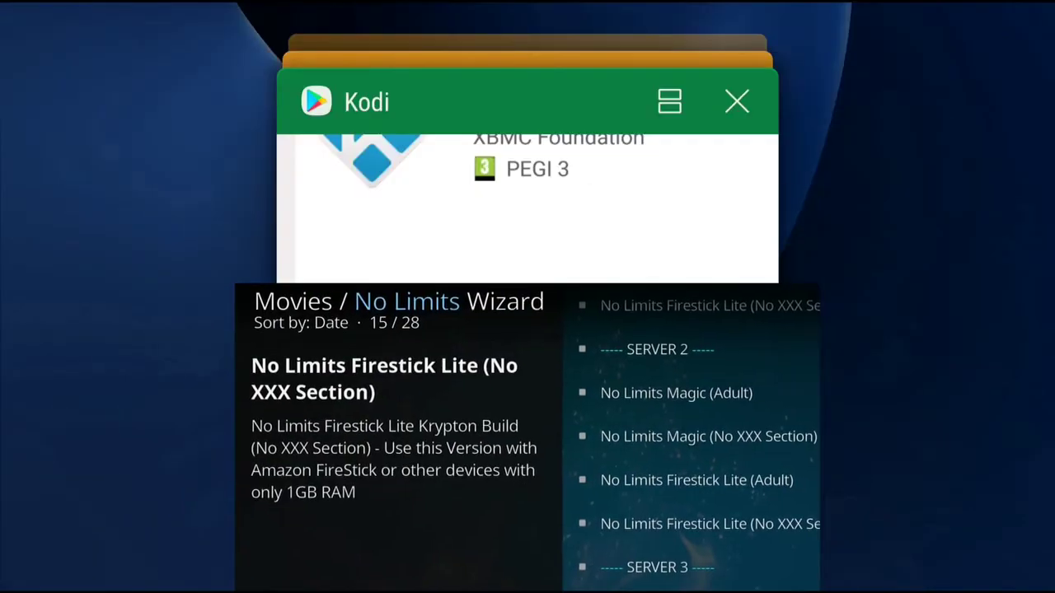
click(741, 361)
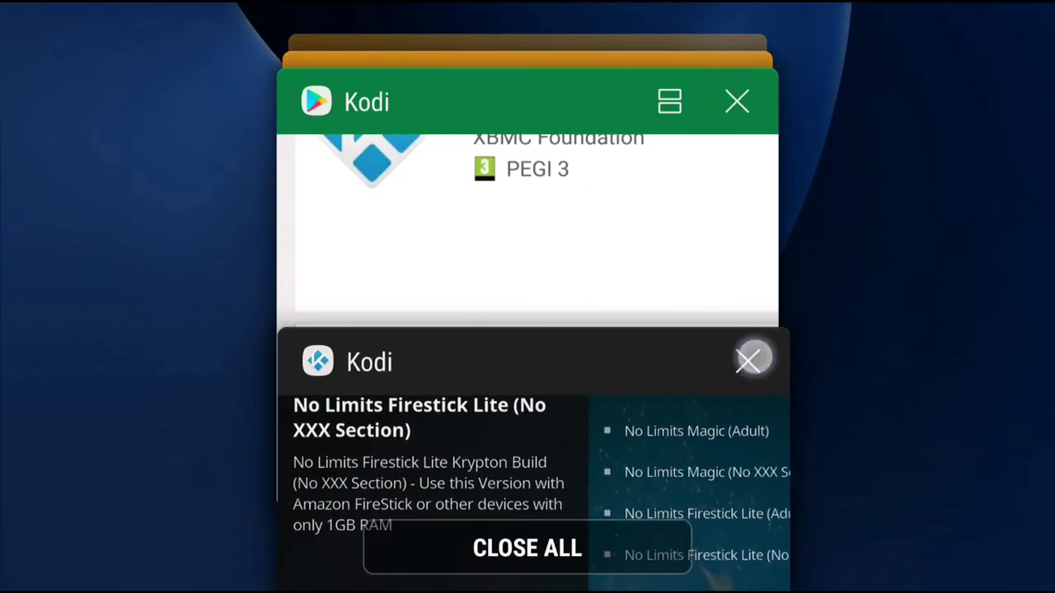
drag(638, 259, 624, 399)
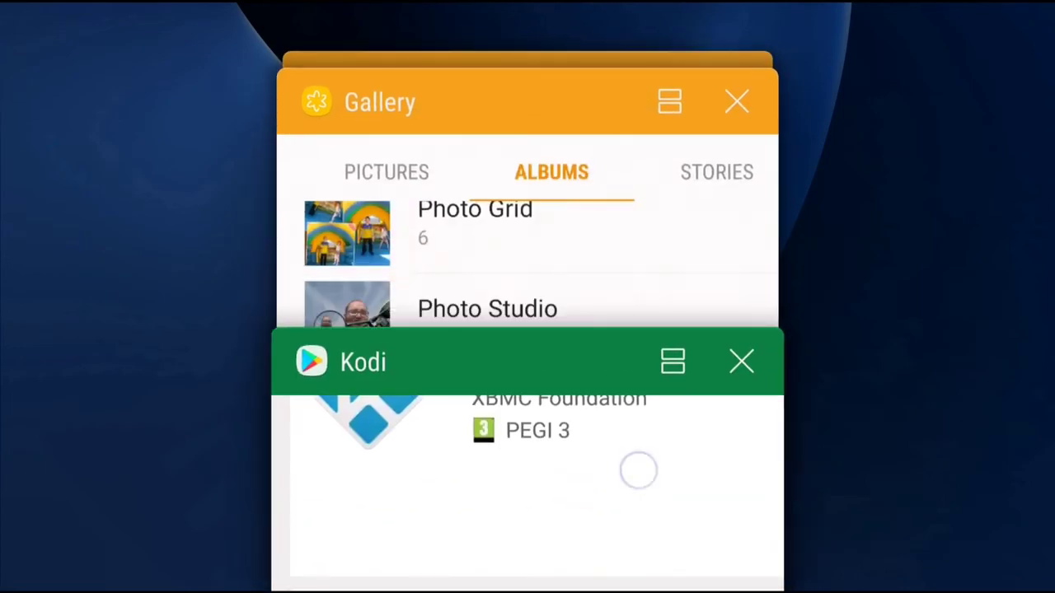
click(638, 470)
click(920, 237)
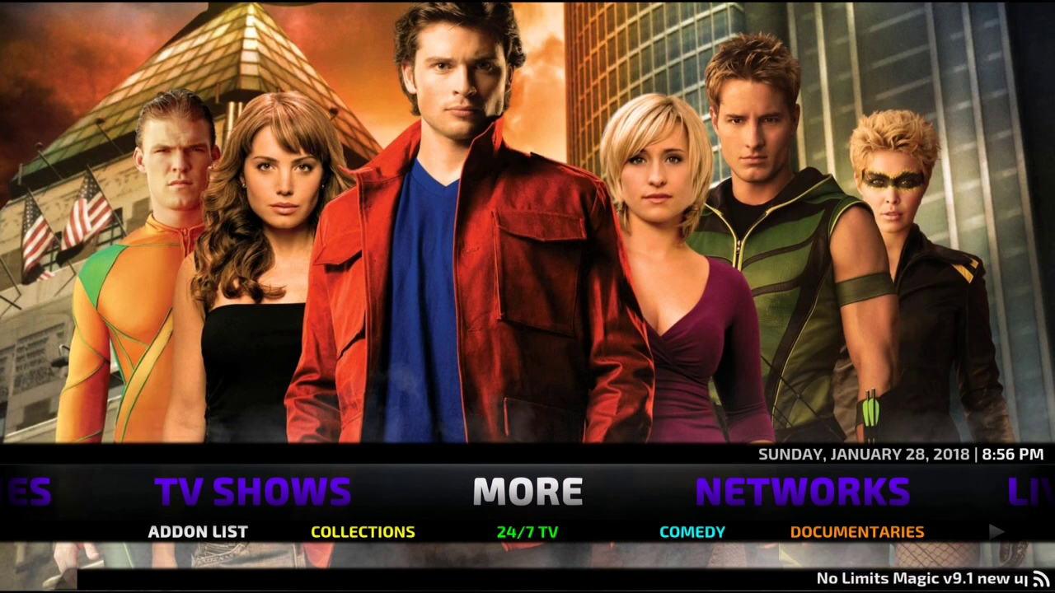
- Step the No Limits Magic home menu through NETWORKS and LIVE TV to SPORTS
click(744, 487)
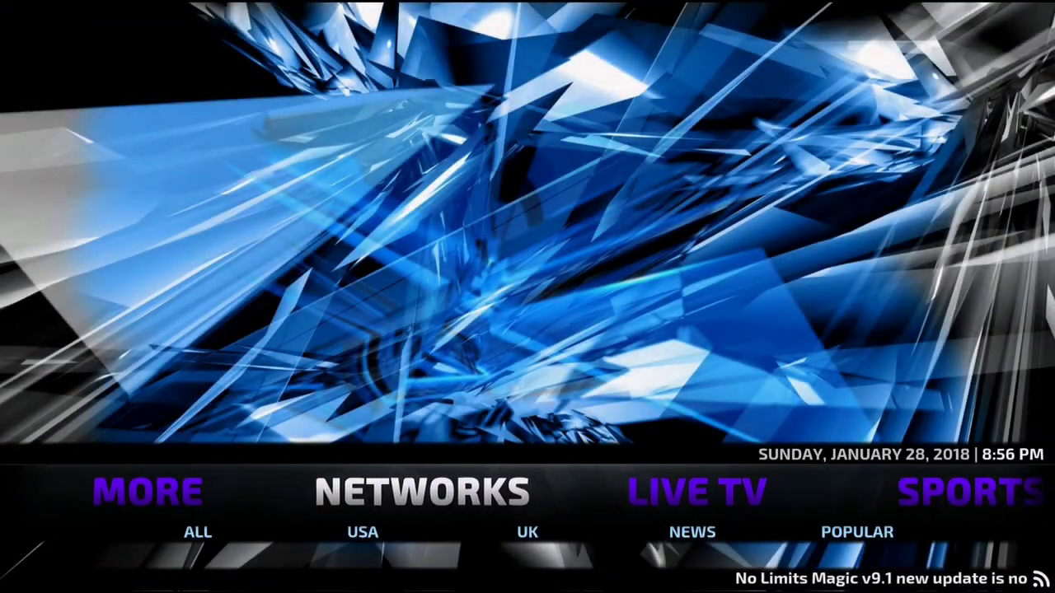
click(619, 504)
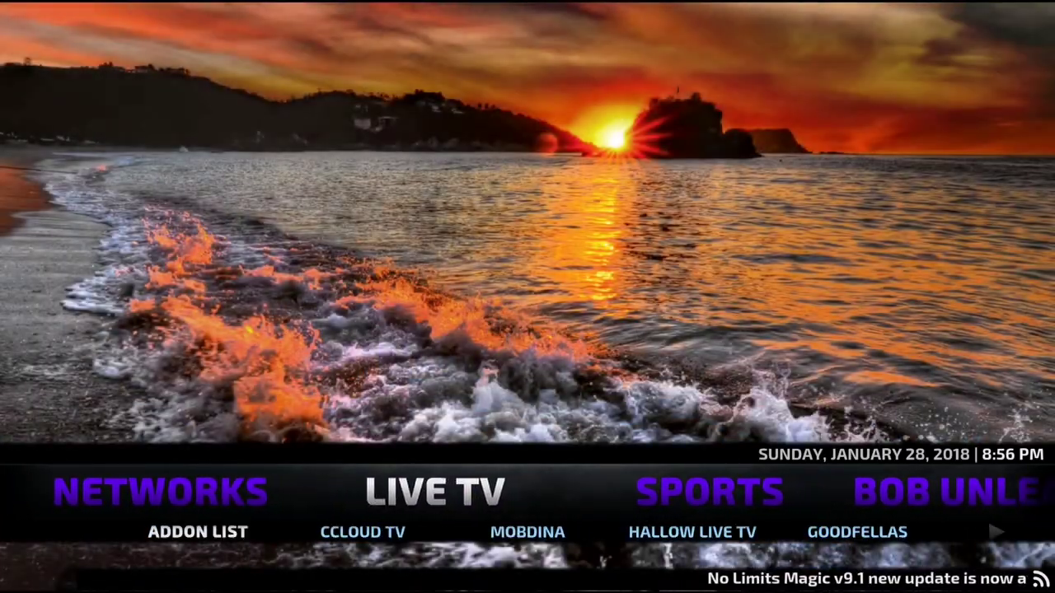
click(619, 503)
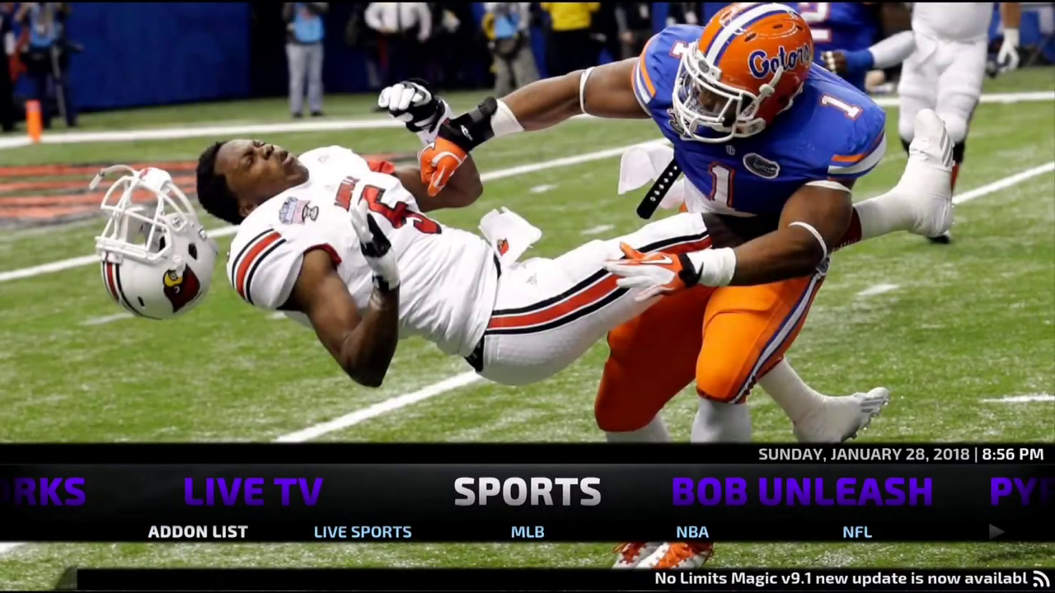